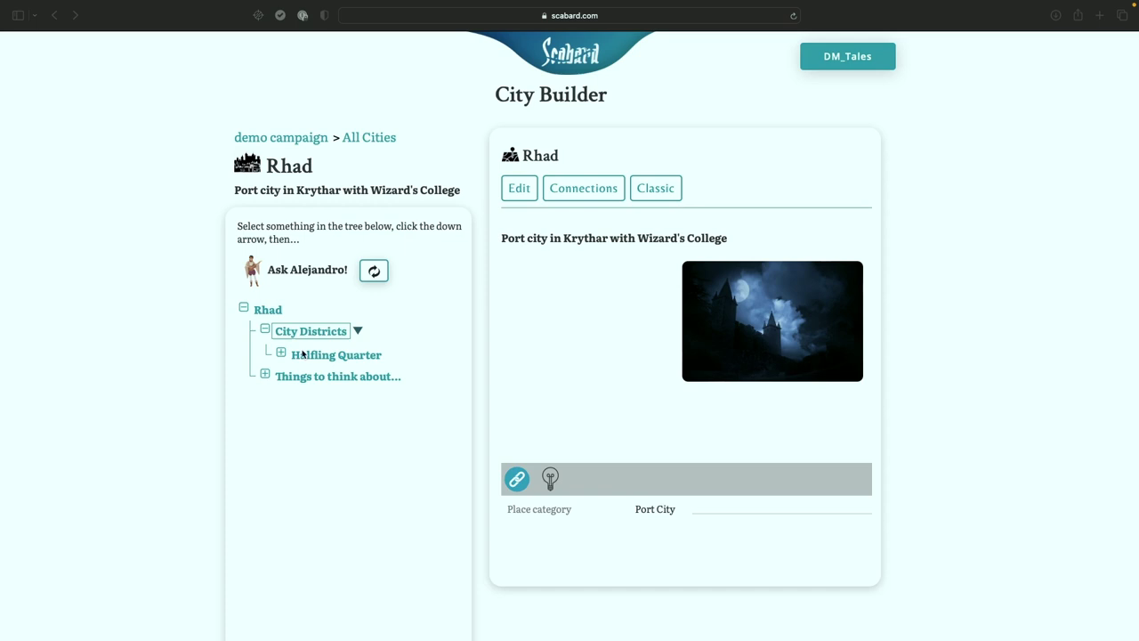
Step: Display the Halfling Quarter's page, an Urban District of Rhad with its map, in the City Builder
{"action": "left_click", "coordinate": [264, 315]}
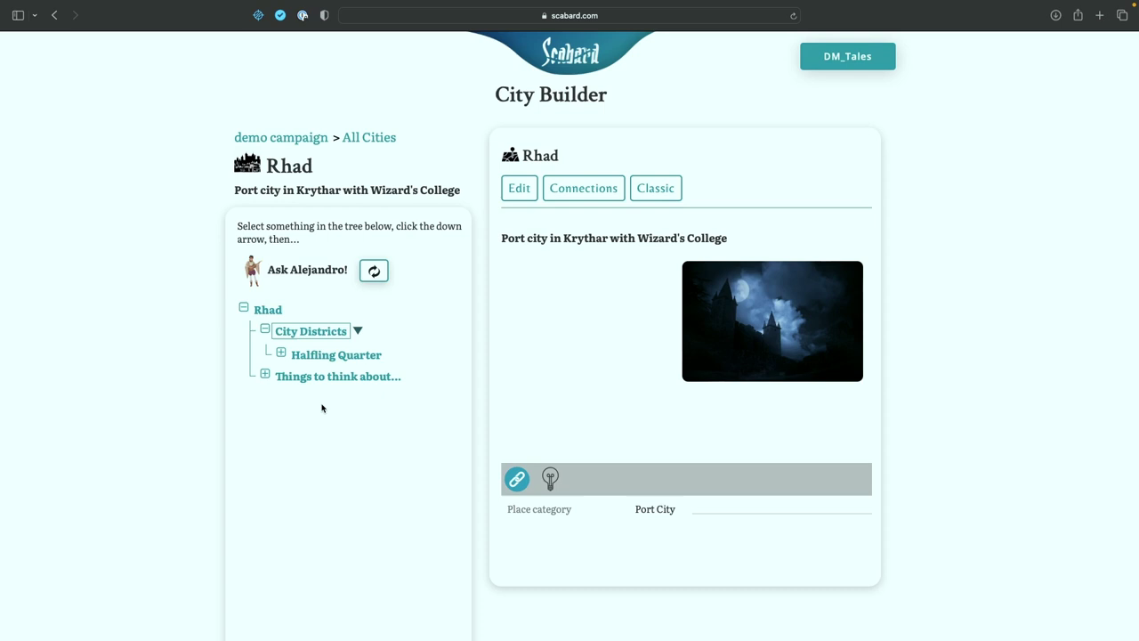
{"action": "left_click", "coordinate": [319, 356]}
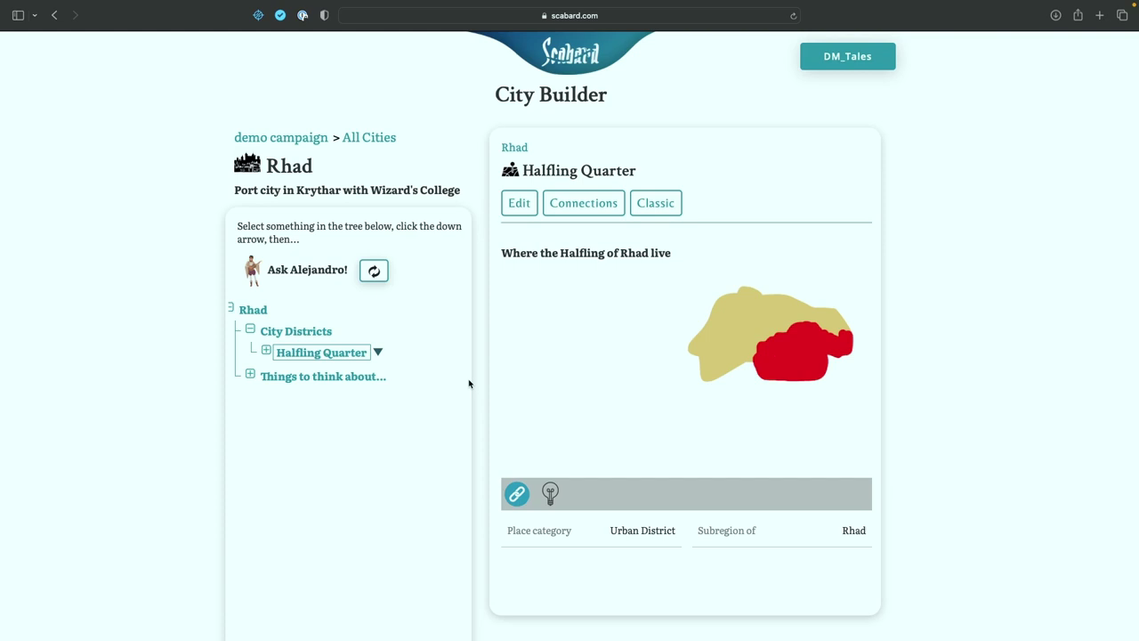
Step: Start a New District under Rhad's City Districts branch
{"action": "left_click", "coordinate": [319, 332]}
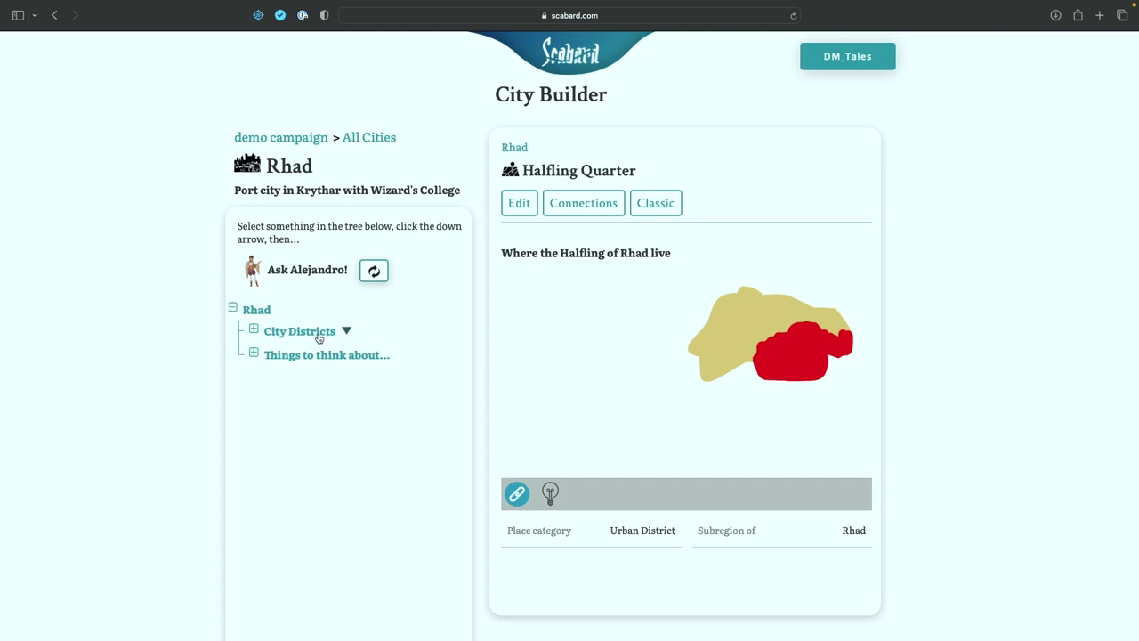
{"action": "left_click", "coordinate": [357, 331]}
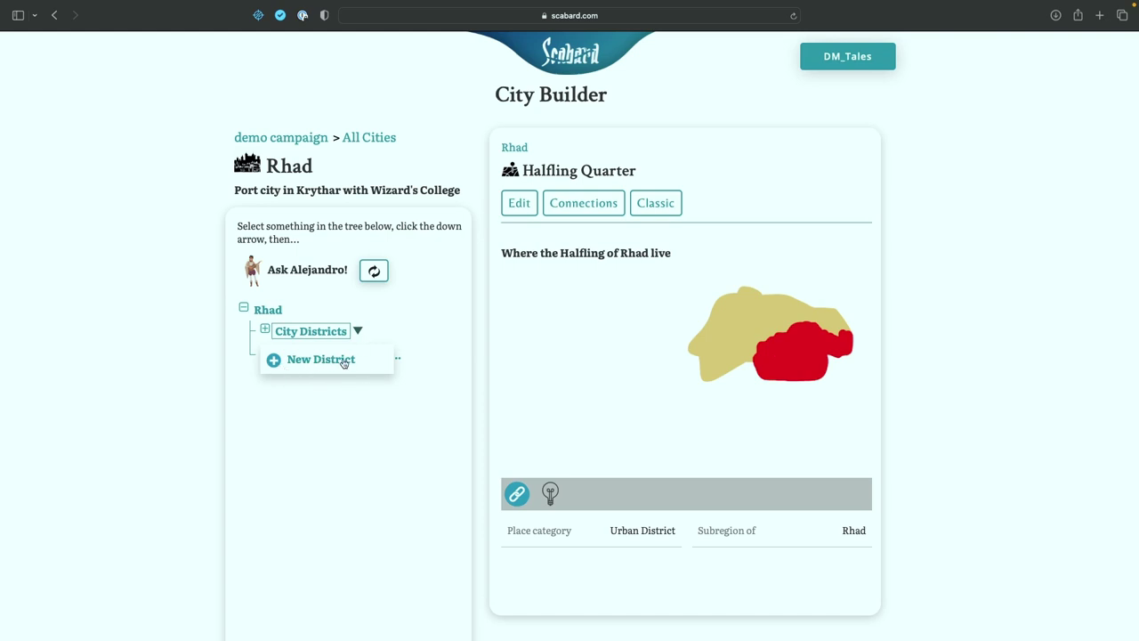
{"action": "left_click", "coordinate": [342, 362]}
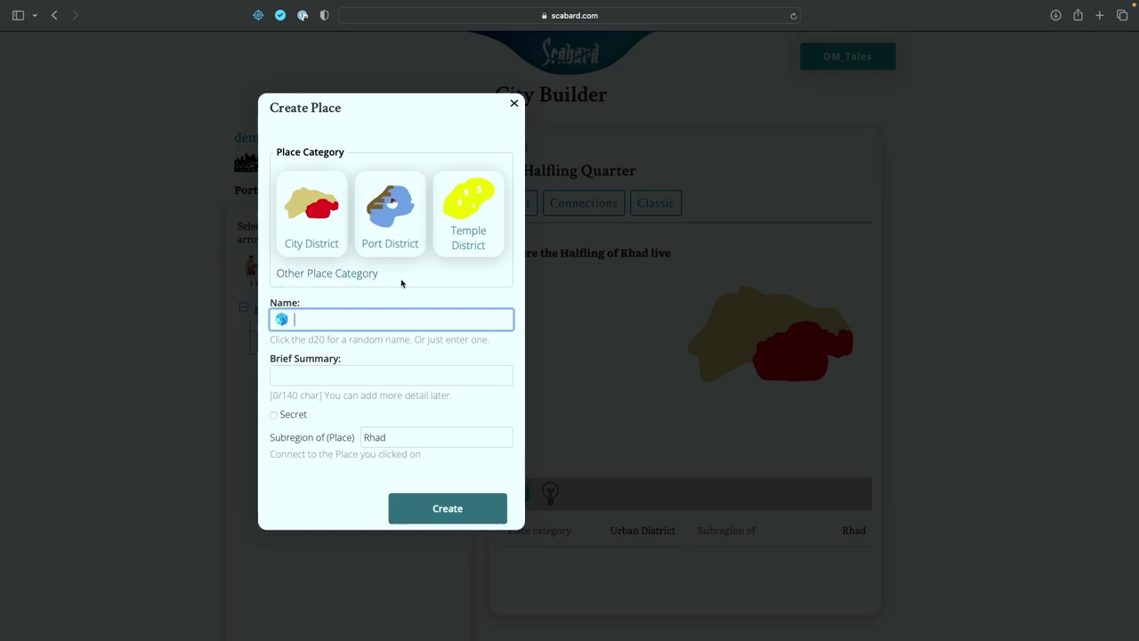
Step: Create Port District 'Highbay Anchorage' with a rolled name and summary 'Port district in Rhad.'
{"action": "left_click", "coordinate": [392, 218]}
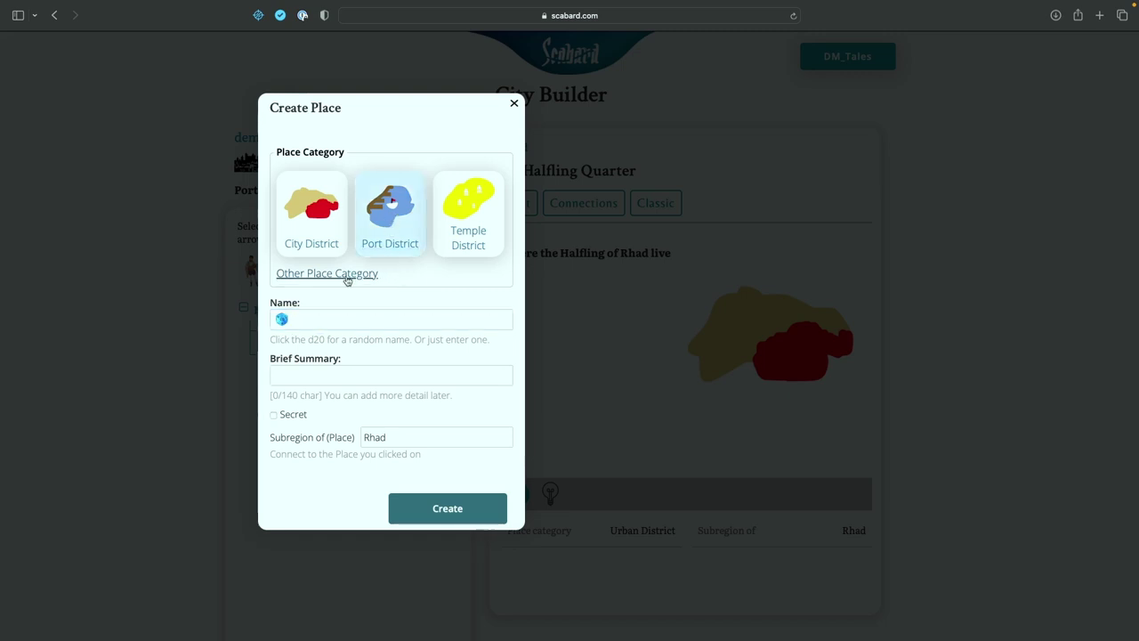
{"action": "left_click", "coordinate": [328, 318]}
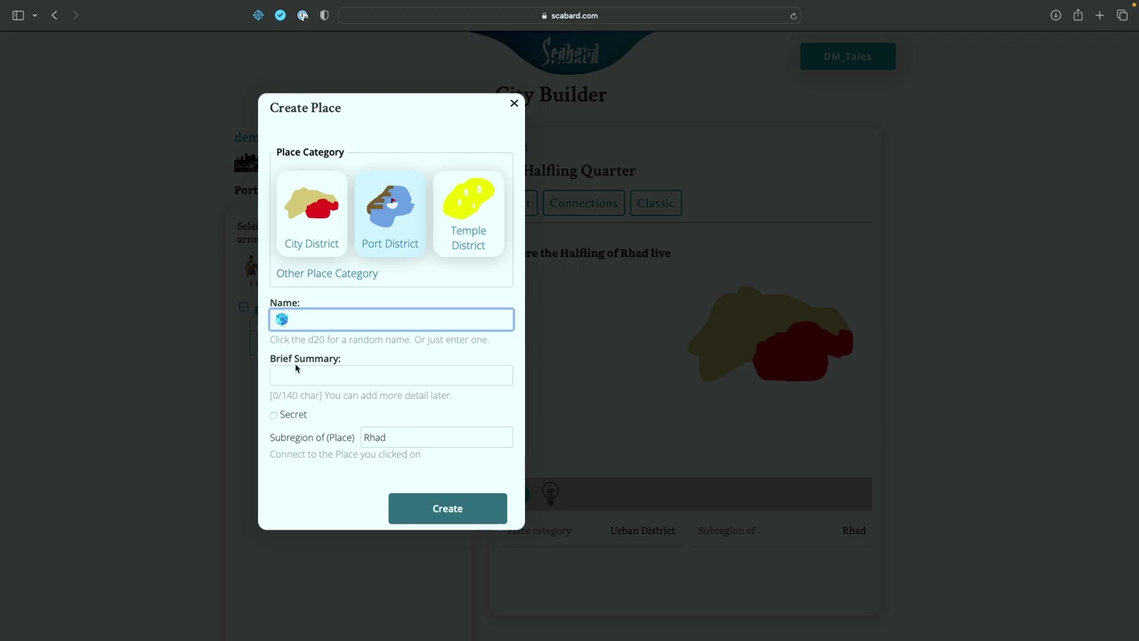
{"action": "left_click", "coordinate": [283, 320]}
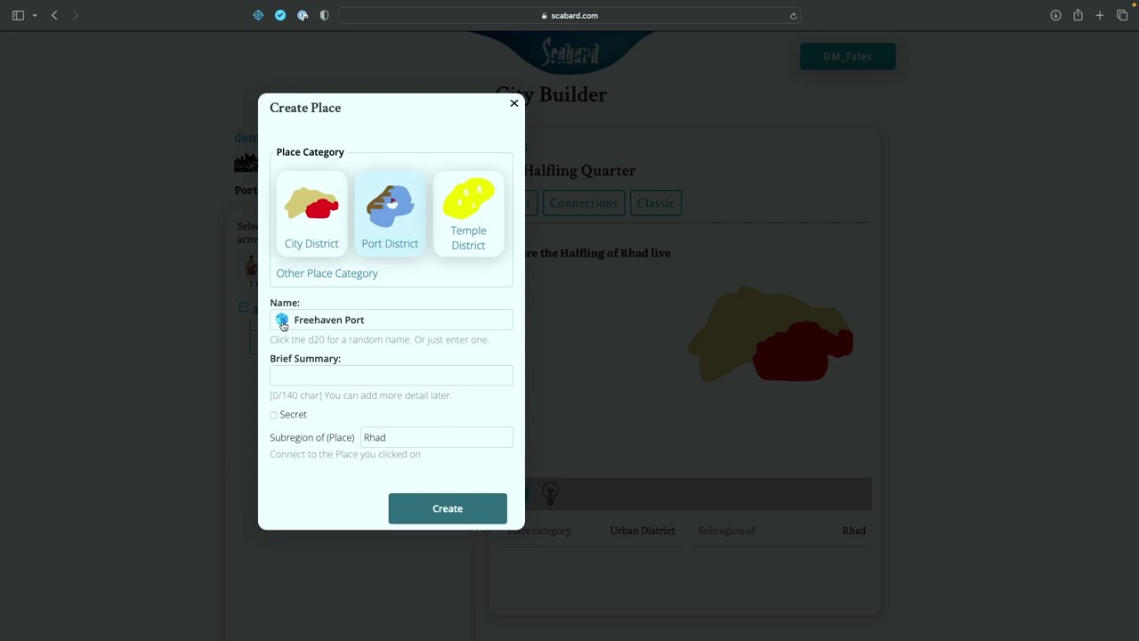
{"action": "left_click", "coordinate": [282, 321]}
{"action": "left_click", "coordinate": [282, 321]}
{"action": "left_click", "coordinate": [282, 321]}
{"action": "left_click", "coordinate": [282, 321]}
{"action": "left_click", "coordinate": [311, 376]}
{"action": "type", "text": "P"}
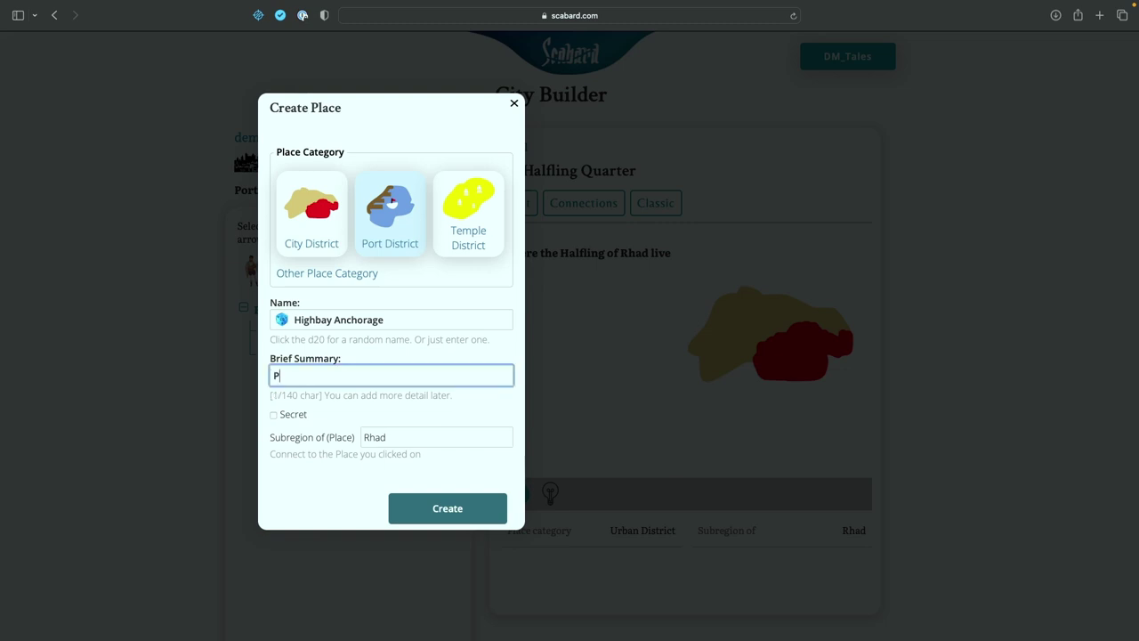
{"action": "type", "text": "ort district in Rha"}
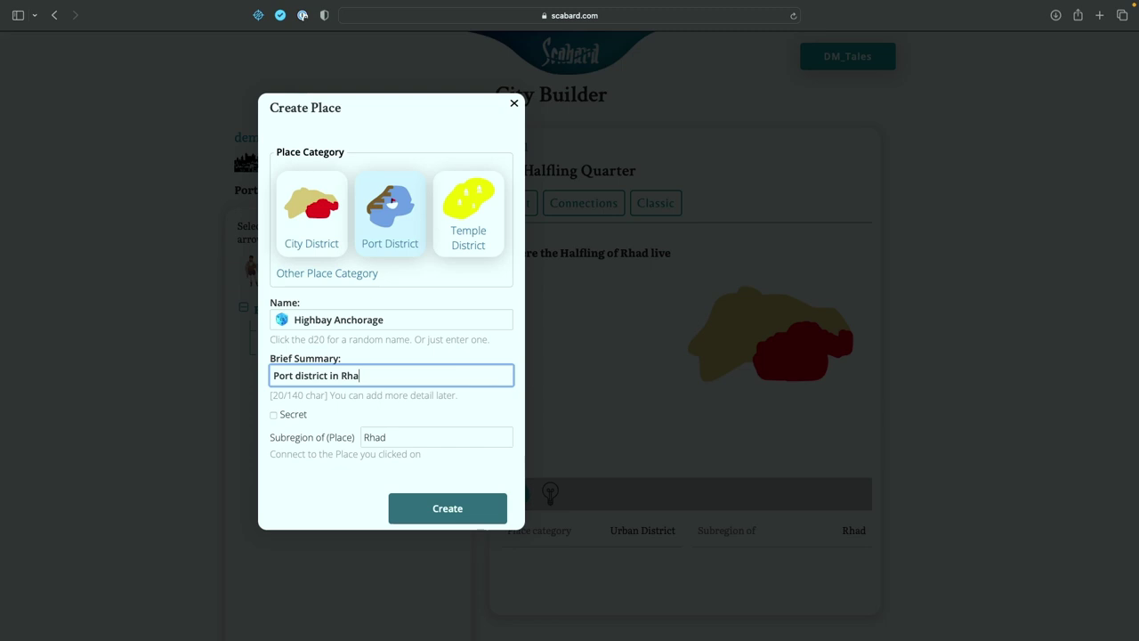
{"action": "type", "text": "d."}
{"action": "left_click", "coordinate": [458, 512]}
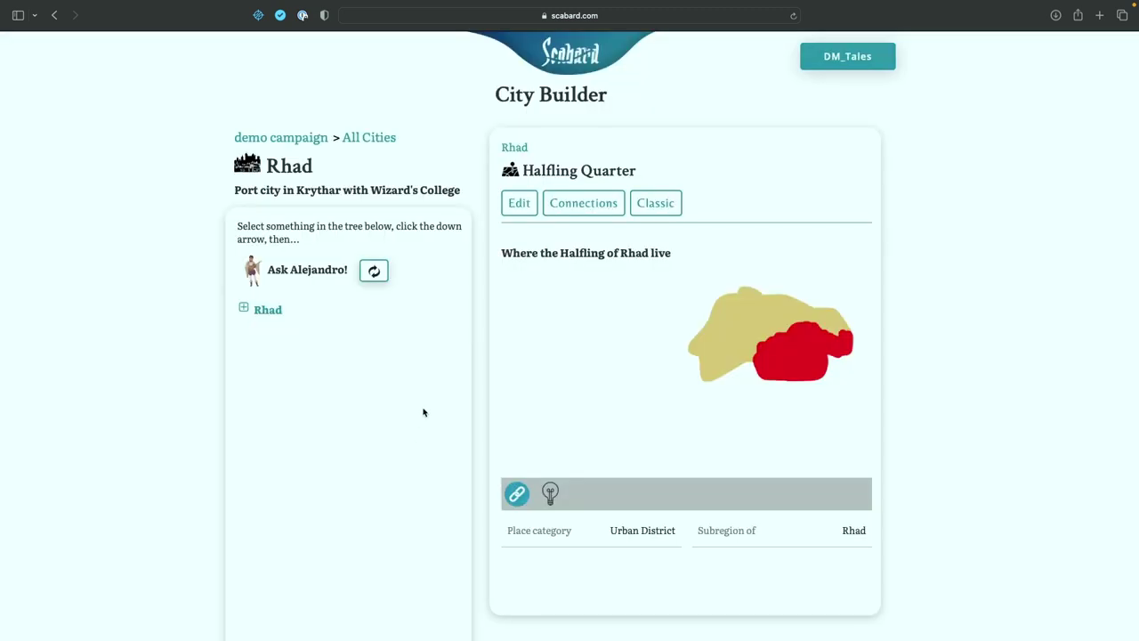
Step: Expand Rhad's City Districts and show the Highbay Anchorage Port District page
{"action": "left_click", "coordinate": [244, 309]}
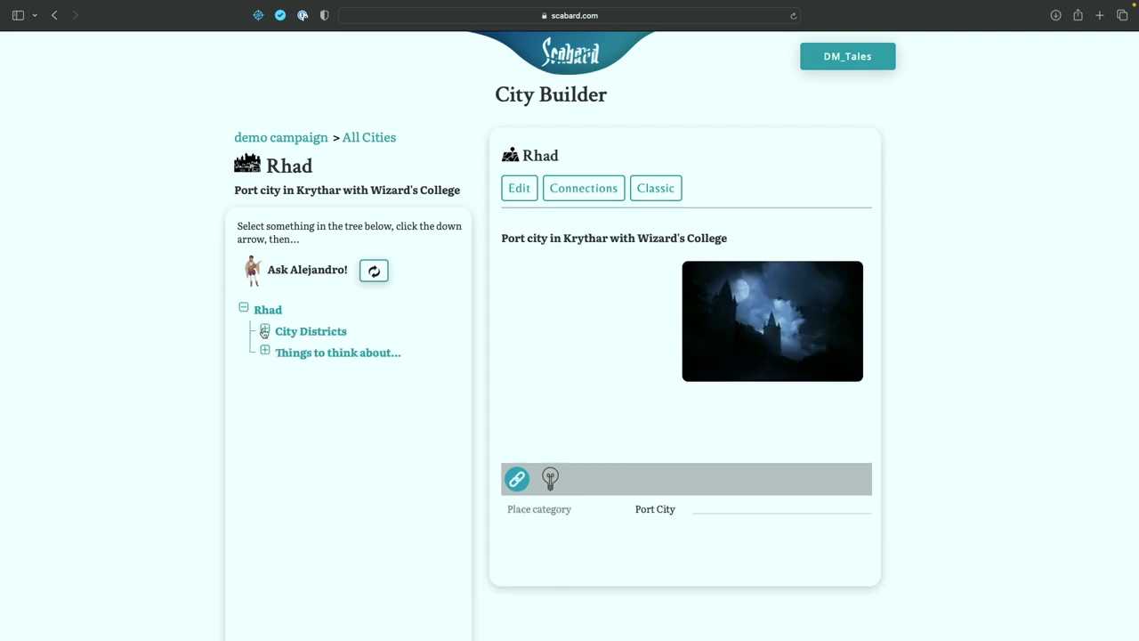
{"action": "left_click", "coordinate": [264, 331]}
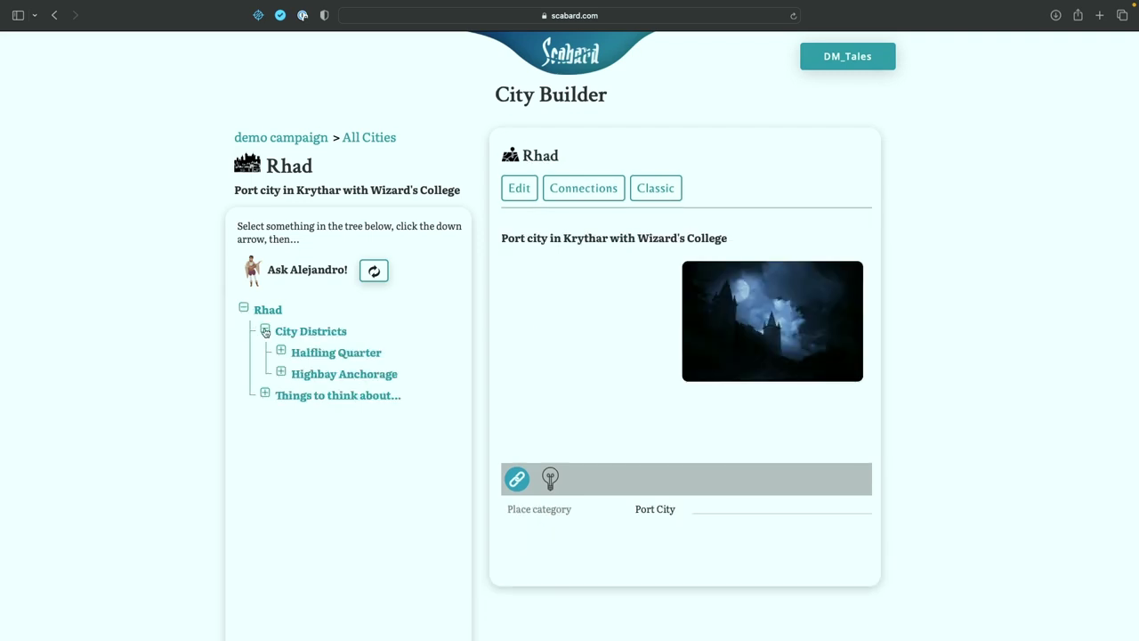
{"action": "left_click", "coordinate": [331, 376]}
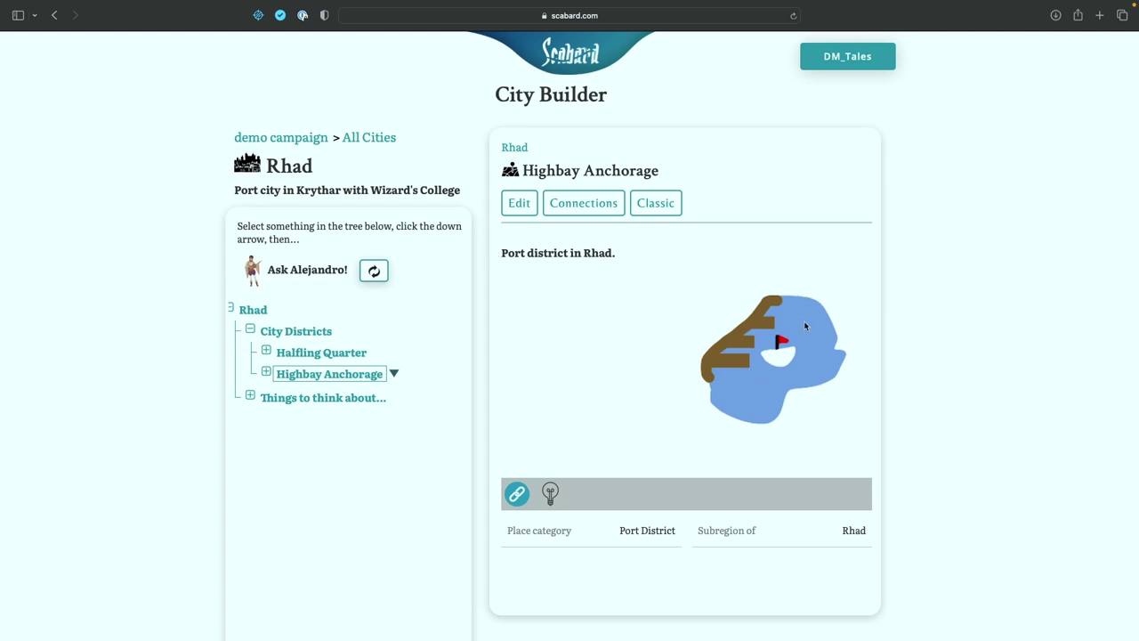
Step: Describe Highbay Anchorage as rowdy with pubs, supply shops and warehouses, plus an end-of-the-world cult secret
{"action": "left_click", "coordinate": [523, 206]}
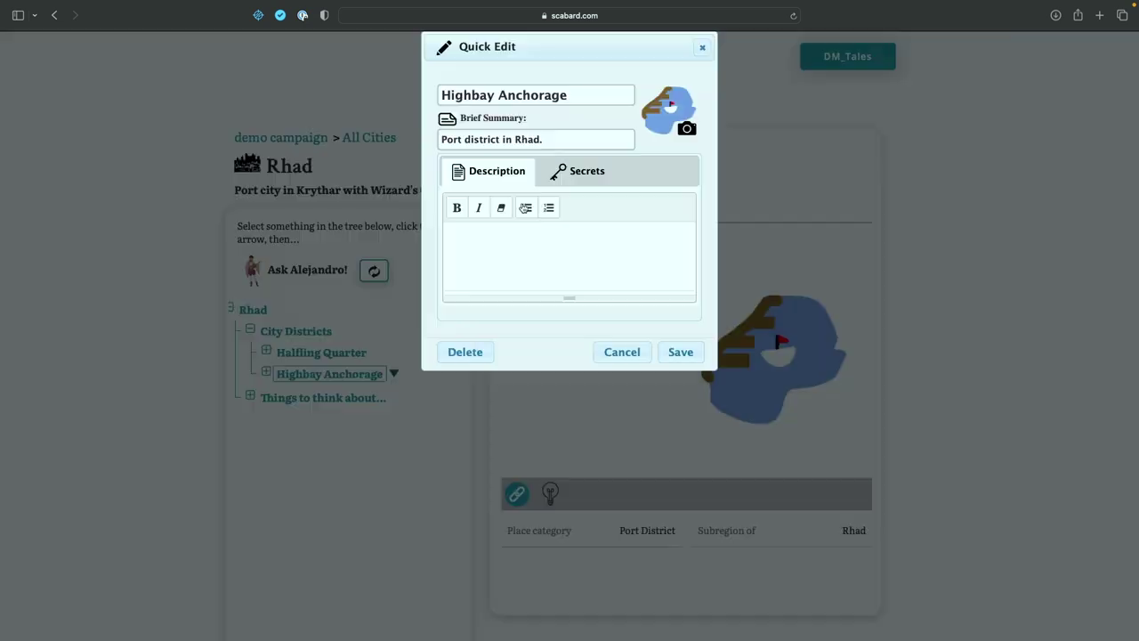
{"action": "type", "text": "Rowdy area with lots of pubs an"}
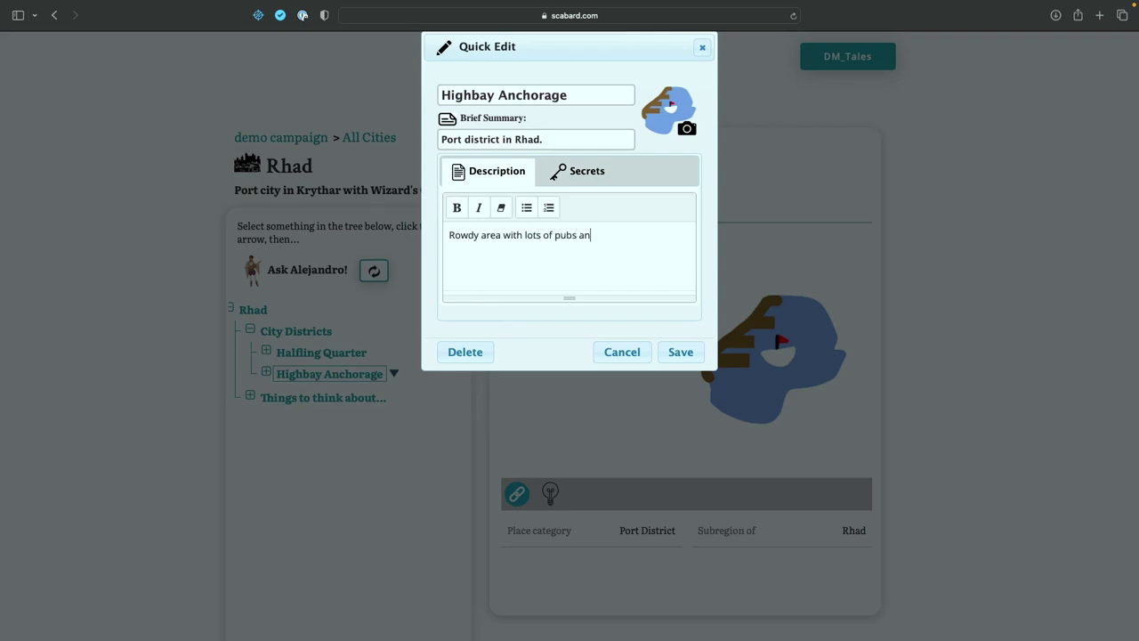
{"action": "type", "text": "d supply shops, as well as warehouses."}
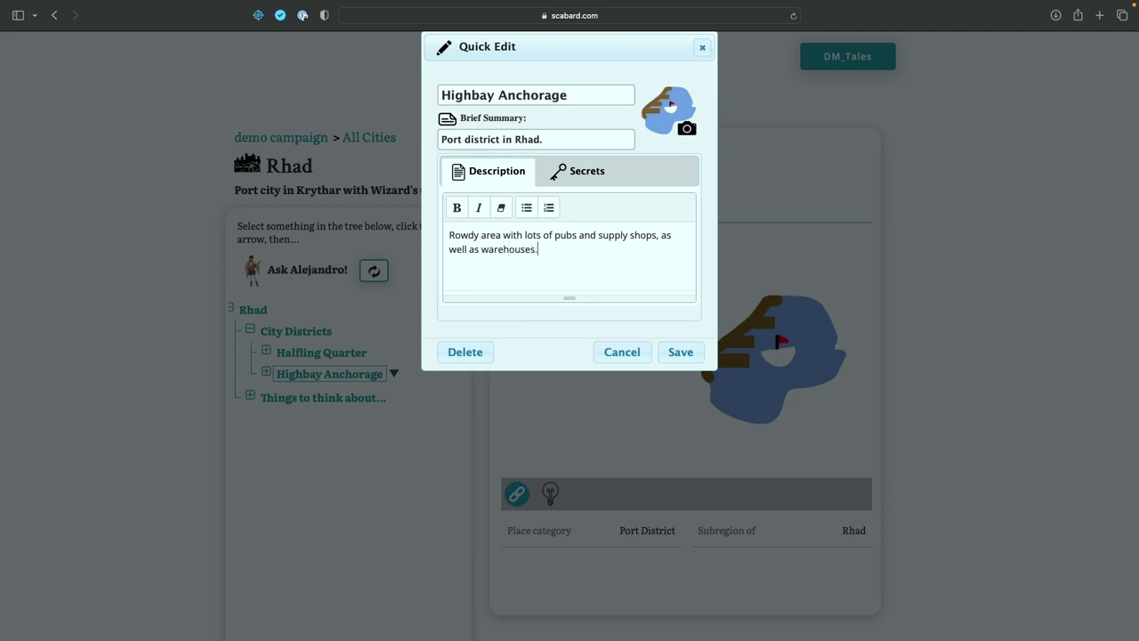
{"action": "left_click", "coordinate": [572, 174]}
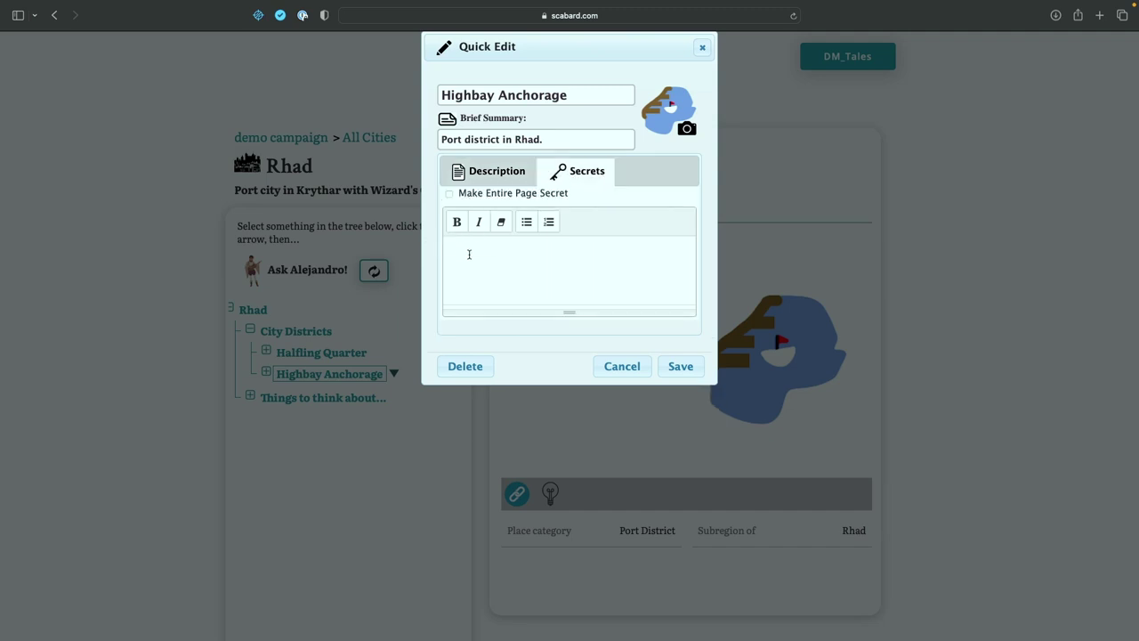
{"action": "type", "text": "There is an end of hte"}
{"action": "key", "text": "BackSpace"}
{"action": "key", "text": "BackSpace"}
{"action": "key", "text": "BackSpace"}
{"action": "key", "text": "BackSpace"}
{"action": "type", "text": "the world cult aperating in this area."}
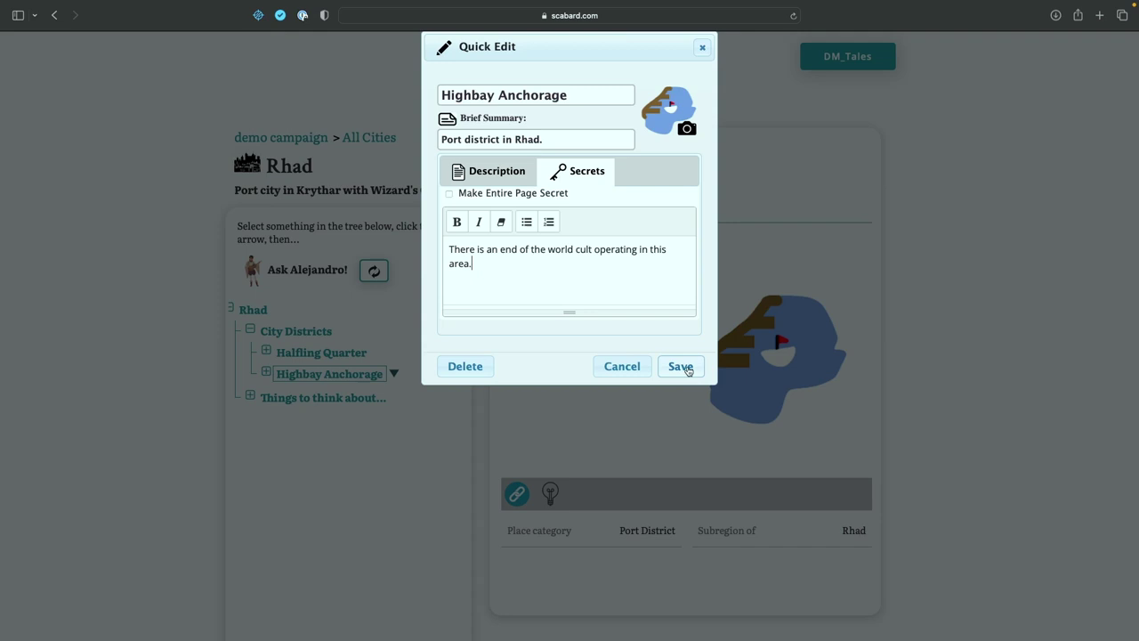
{"action": "left_click", "coordinate": [681, 366]}
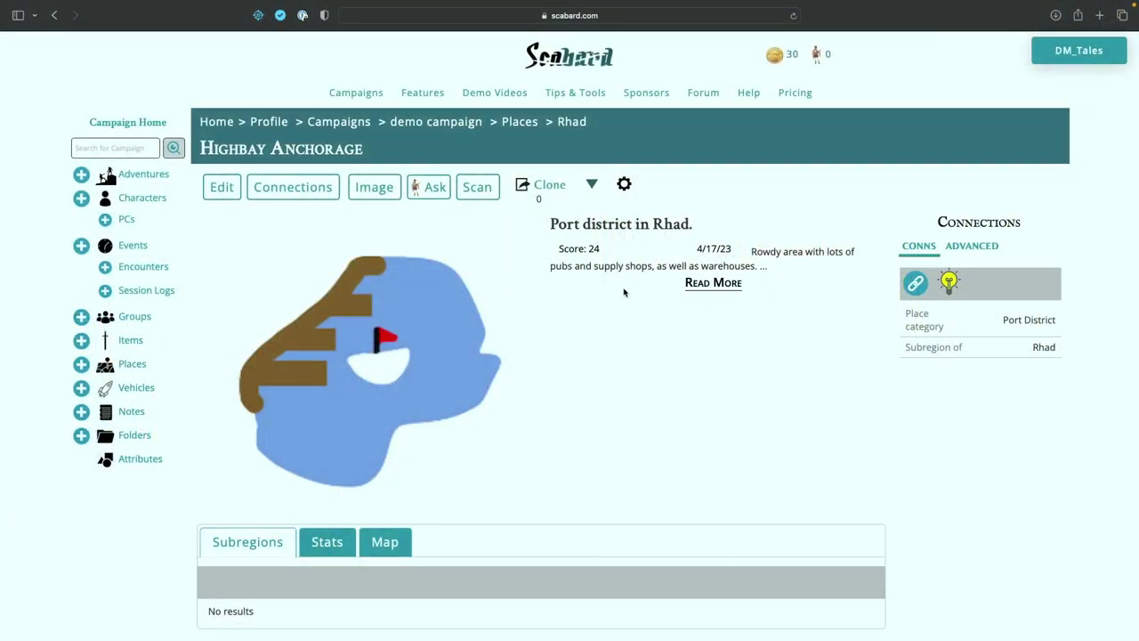
Step: Expand Highbay Anchorage's page to read its full description and cult secret
{"action": "left_click", "coordinate": [725, 284]}
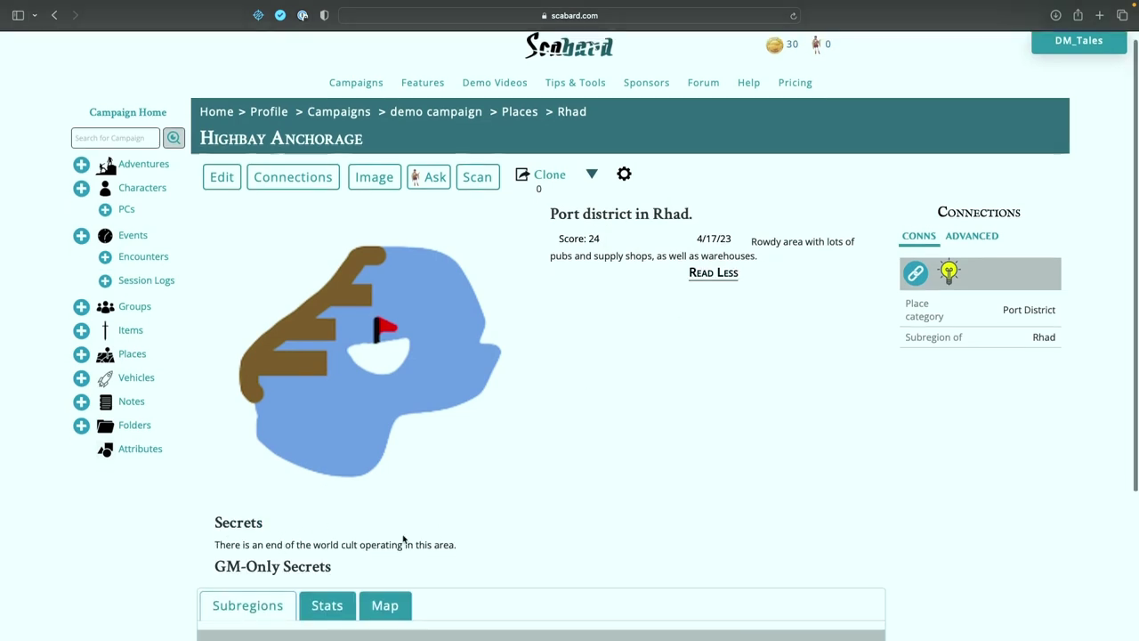
{"action": "scroll", "coordinate": [401, 537], "scroll_direction": "down", "scroll_amount": 5}
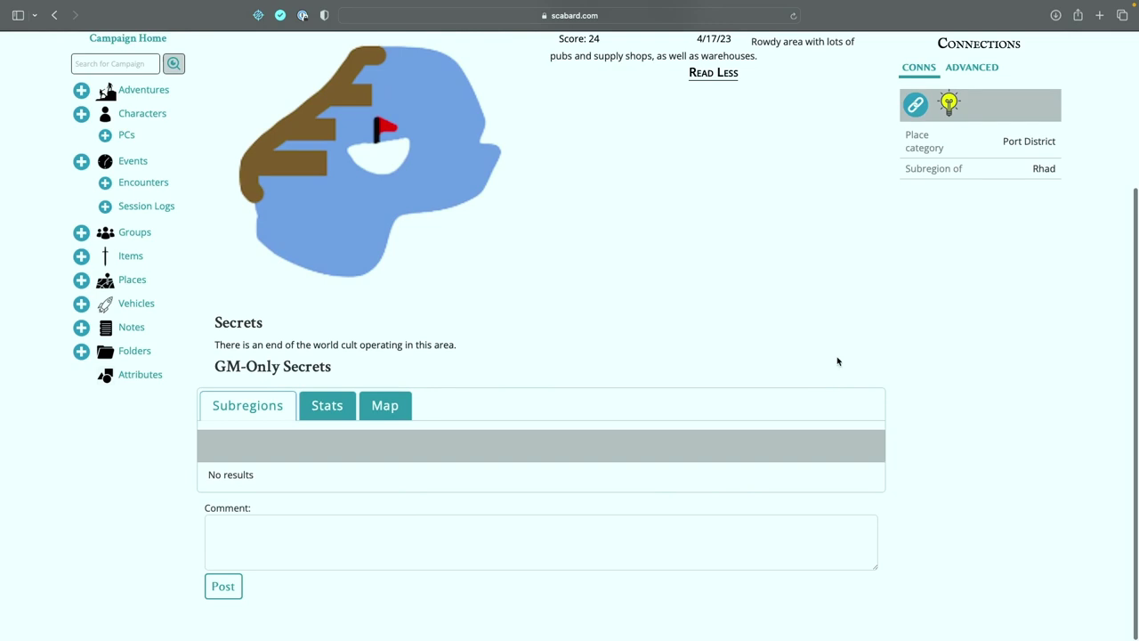
{"action": "mouse_move", "coordinate": [1036, 169]}
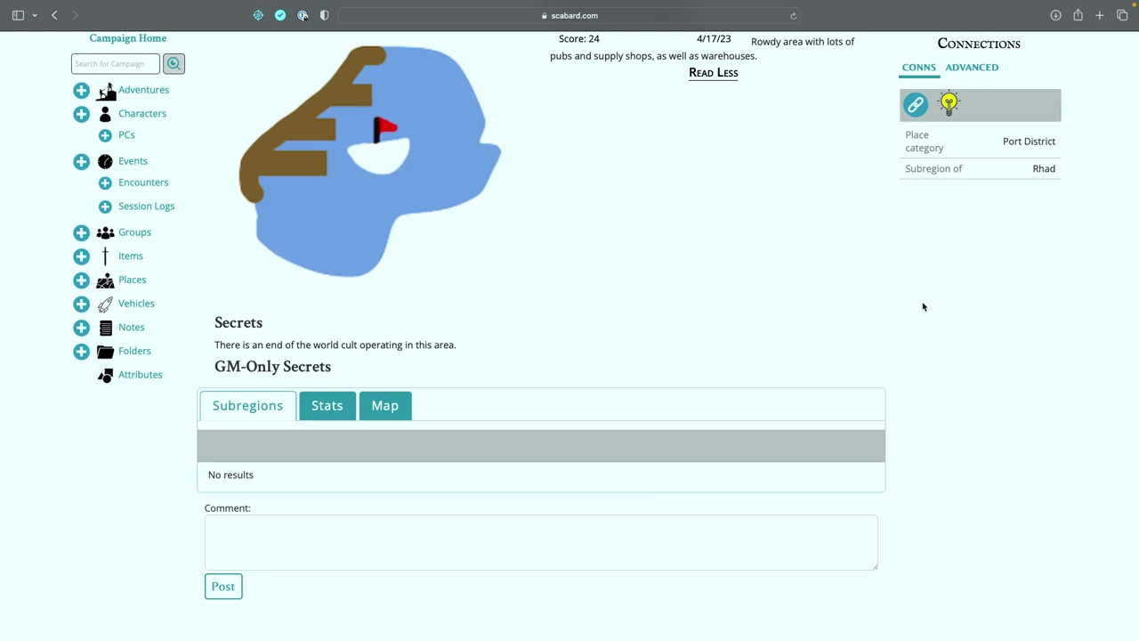
{"action": "scroll", "coordinate": [923, 306], "scroll_direction": "up", "scroll_amount": 5}
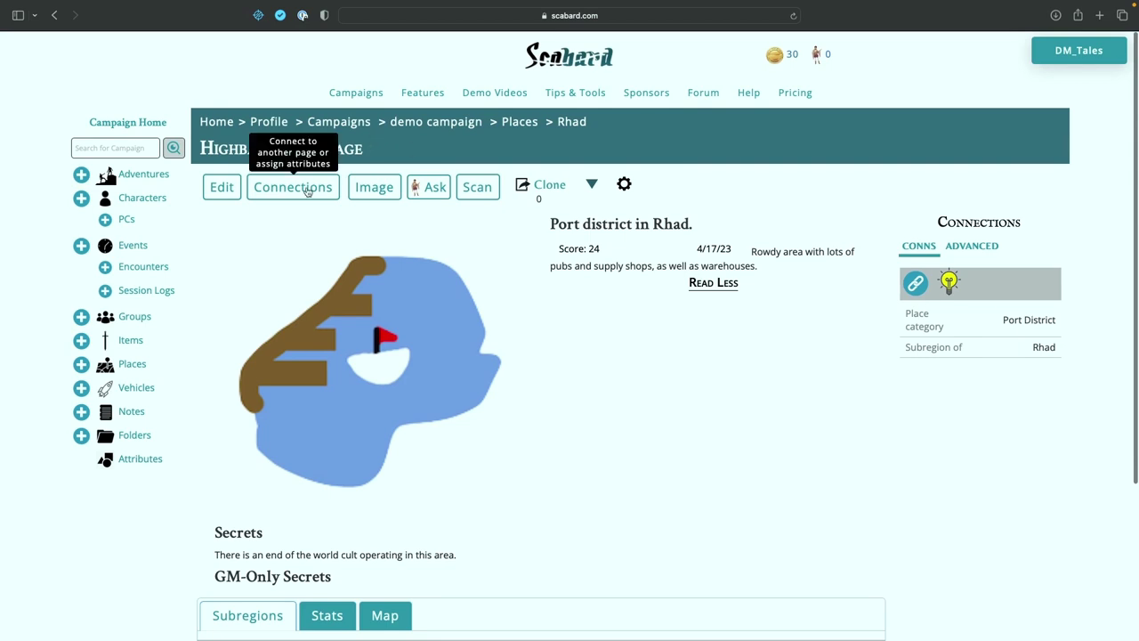
Step: Review Highbay Anchorage's description and secrets in the full edit form and save it
{"action": "left_click", "coordinate": [221, 190]}
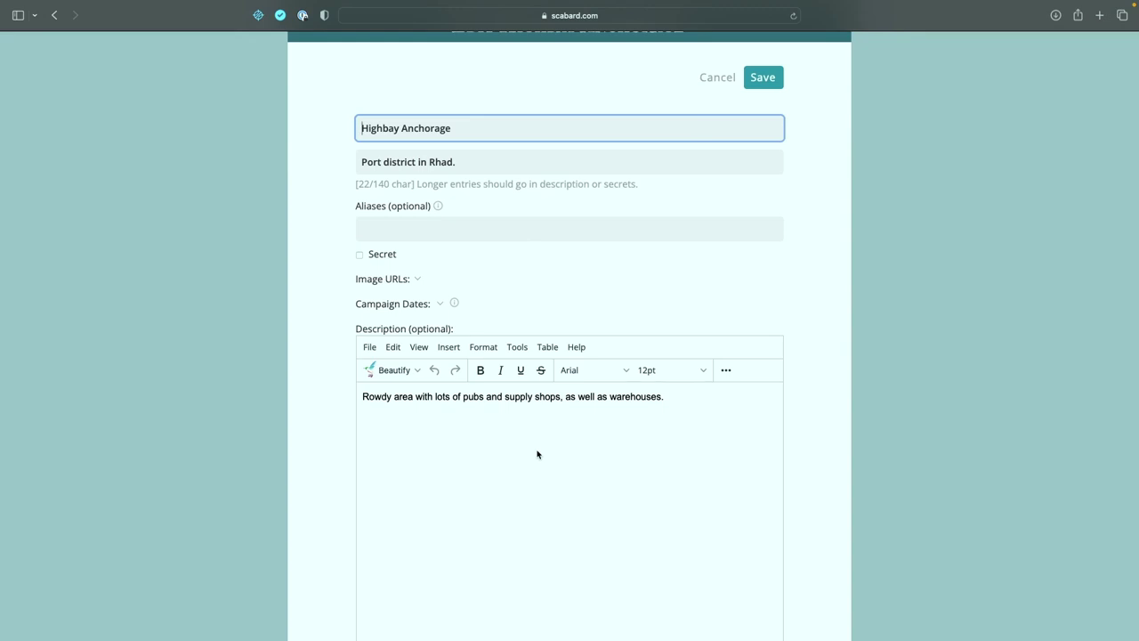
{"action": "scroll", "coordinate": [508, 442], "scroll_direction": "down", "scroll_amount": 5}
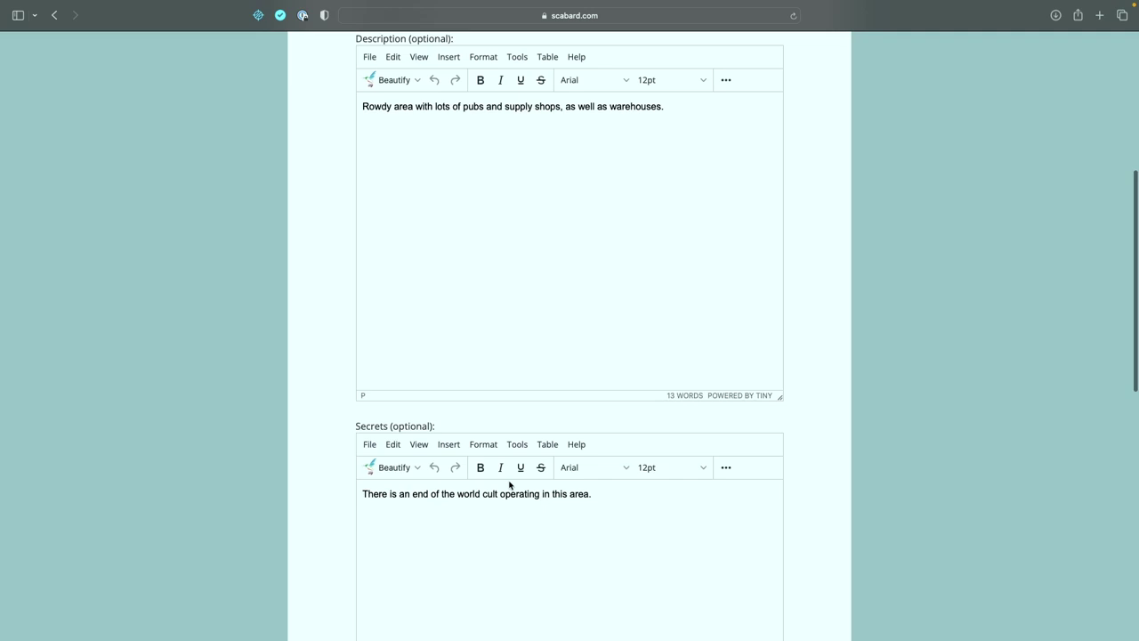
{"action": "scroll", "coordinate": [510, 485], "scroll_direction": "up", "scroll_amount": 5}
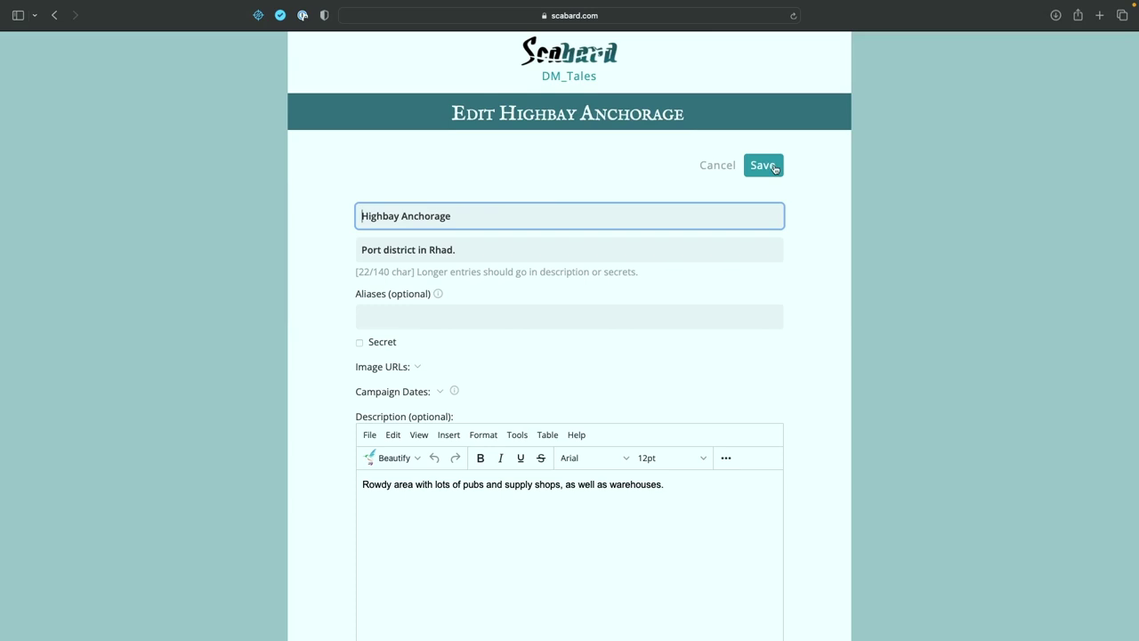
{"action": "left_click", "coordinate": [775, 168]}
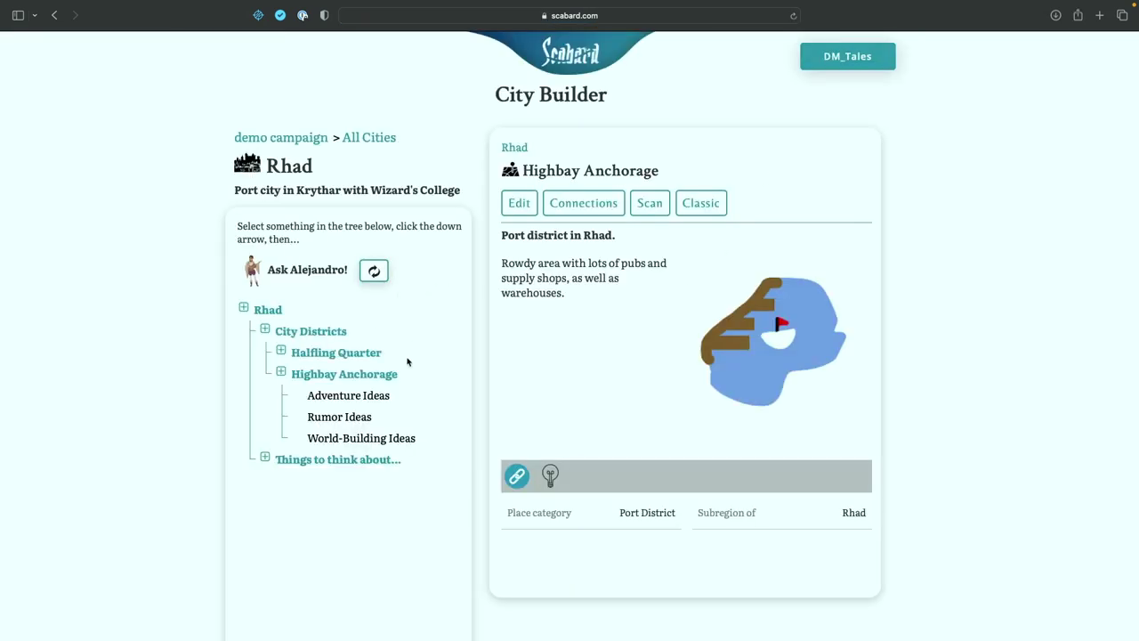
Step: Check Highbay Anchorage, return to the Halfling Quarter, and open its add-place options
{"action": "left_click", "coordinate": [316, 354]}
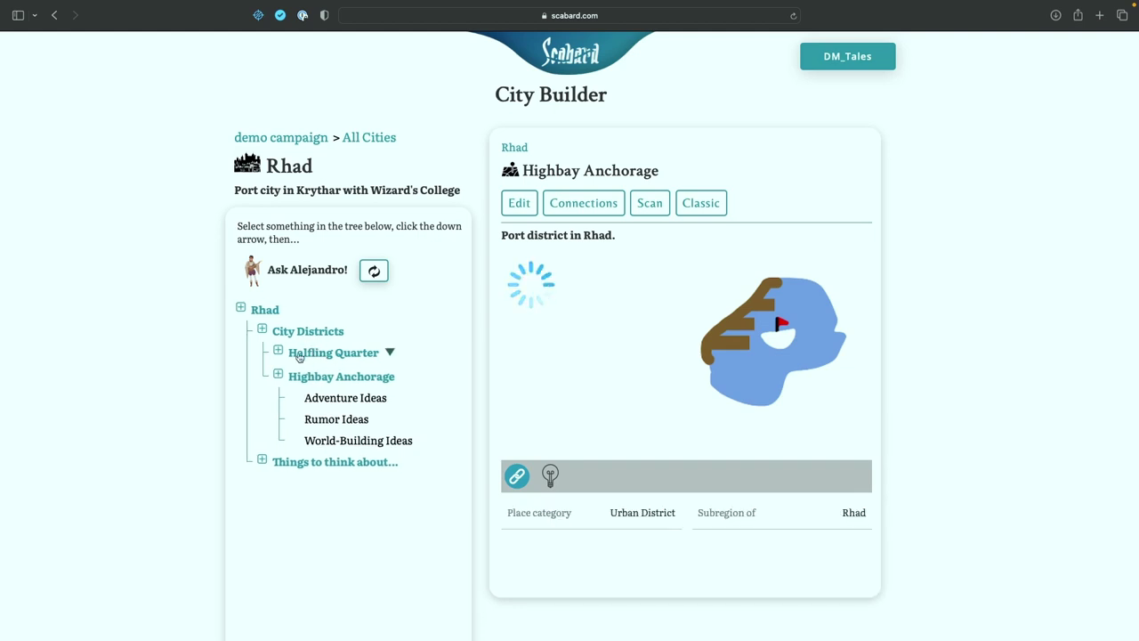
{"action": "left_click", "coordinate": [347, 378]}
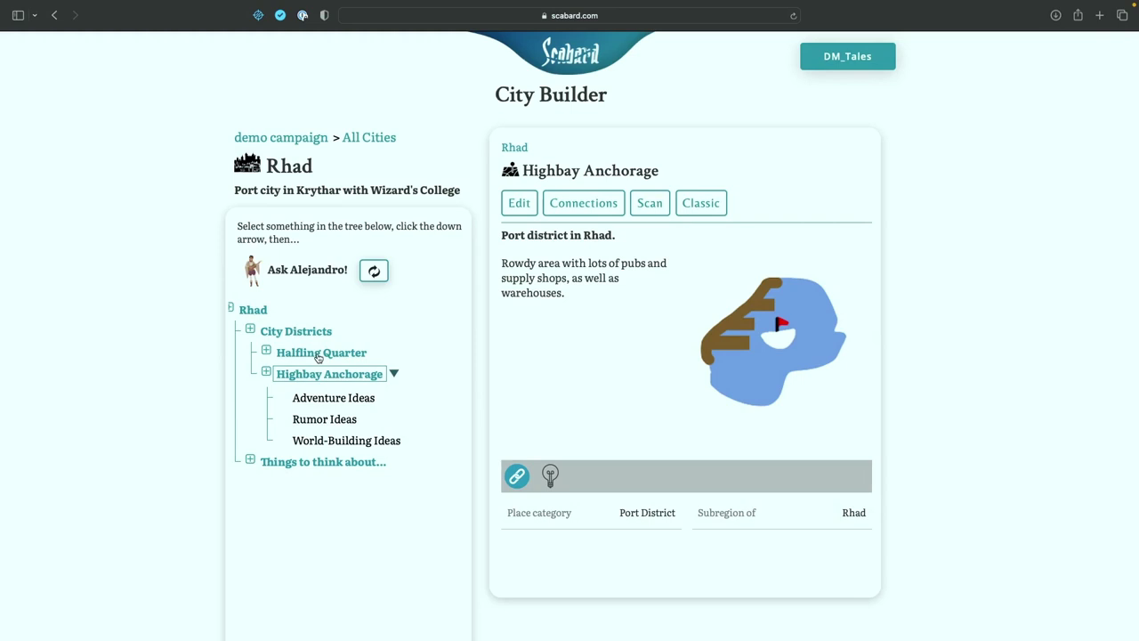
{"action": "left_click", "coordinate": [318, 355]}
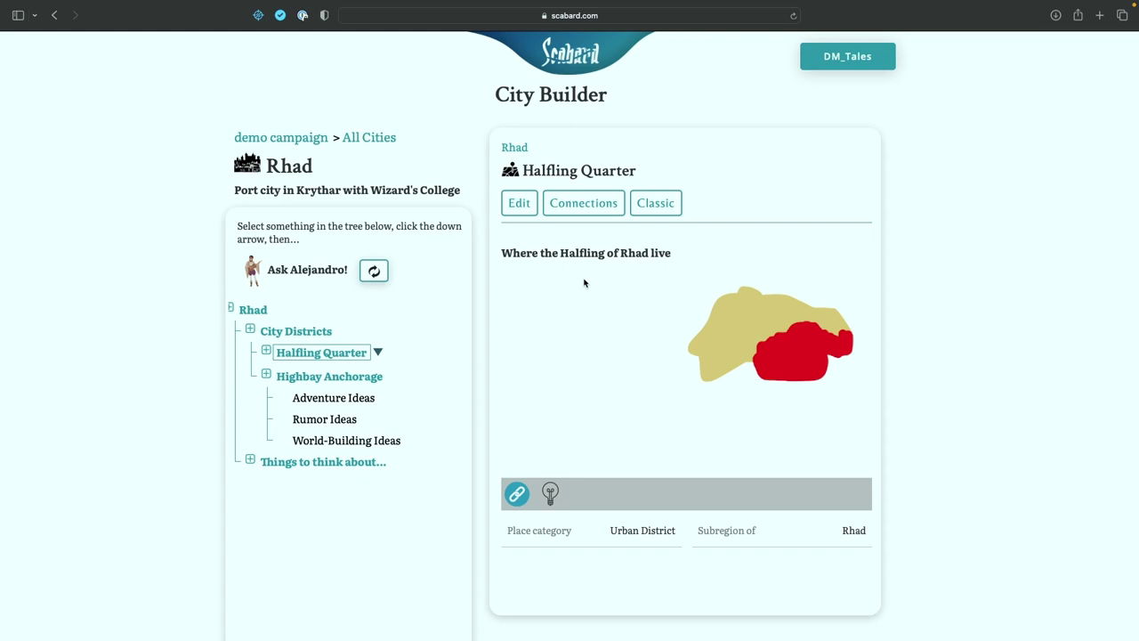
{"action": "left_click", "coordinate": [378, 354]}
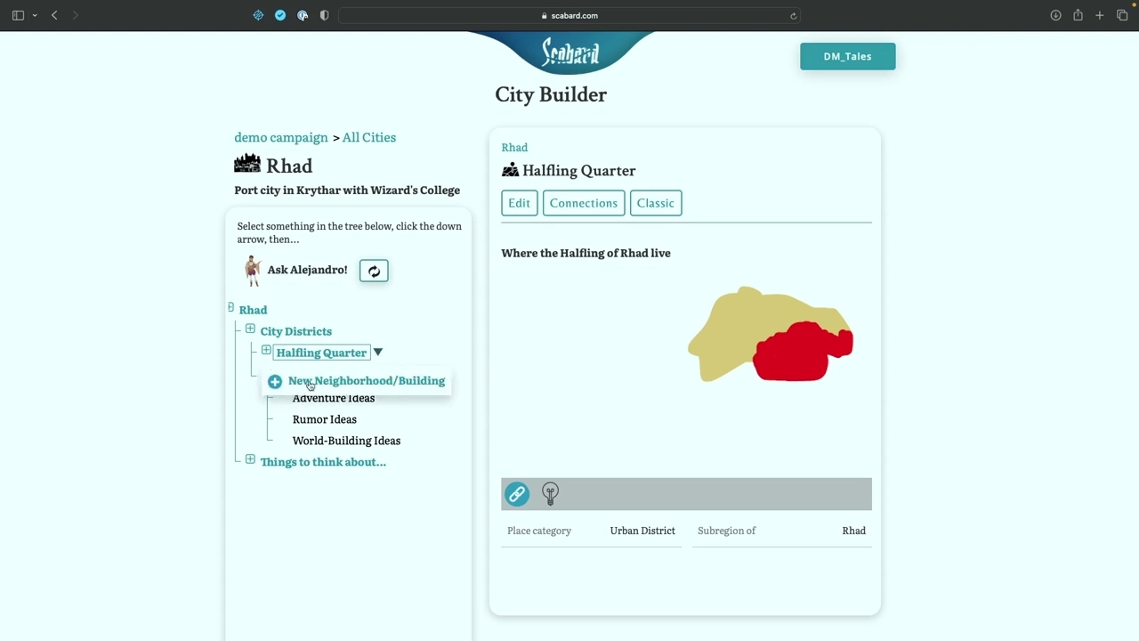
Step: Add Inn/Tavern 'The Foaming Mug' to the Halfling Quarter, summarised 'Known for it's foaming root beer'
{"action": "left_click", "coordinate": [372, 382]}
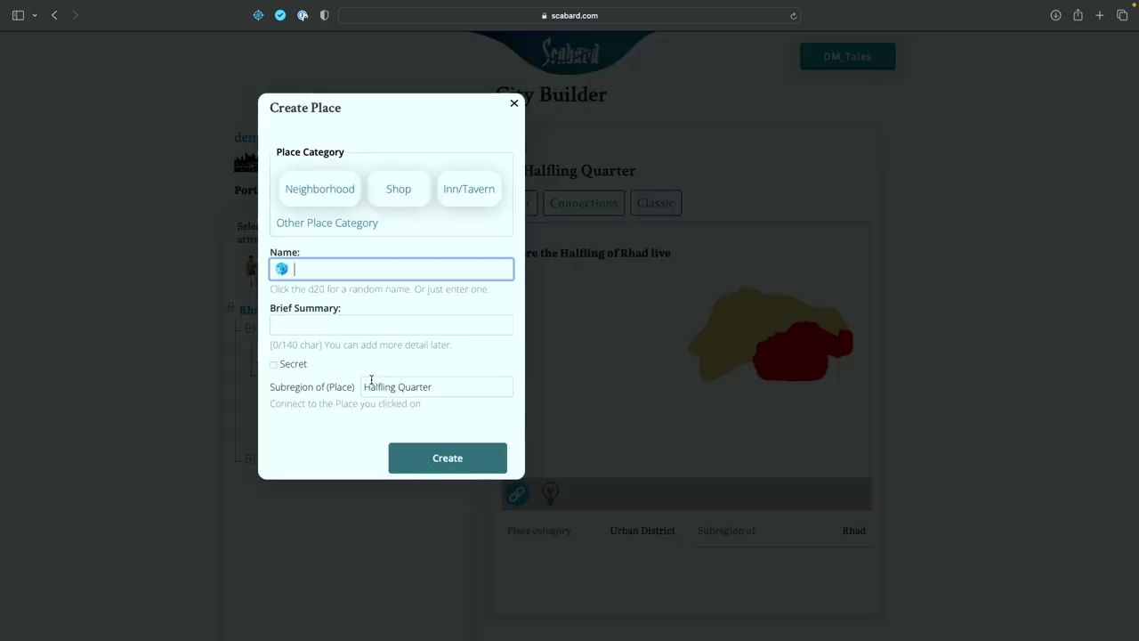
{"action": "left_click", "coordinate": [461, 190]}
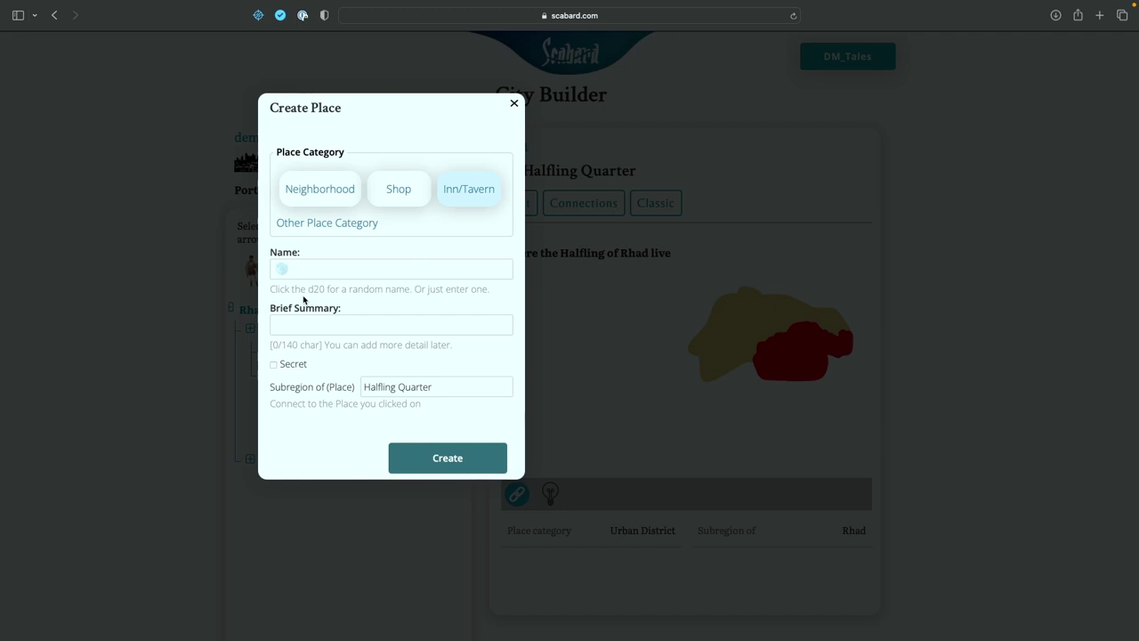
{"action": "left_click", "coordinate": [309, 323]}
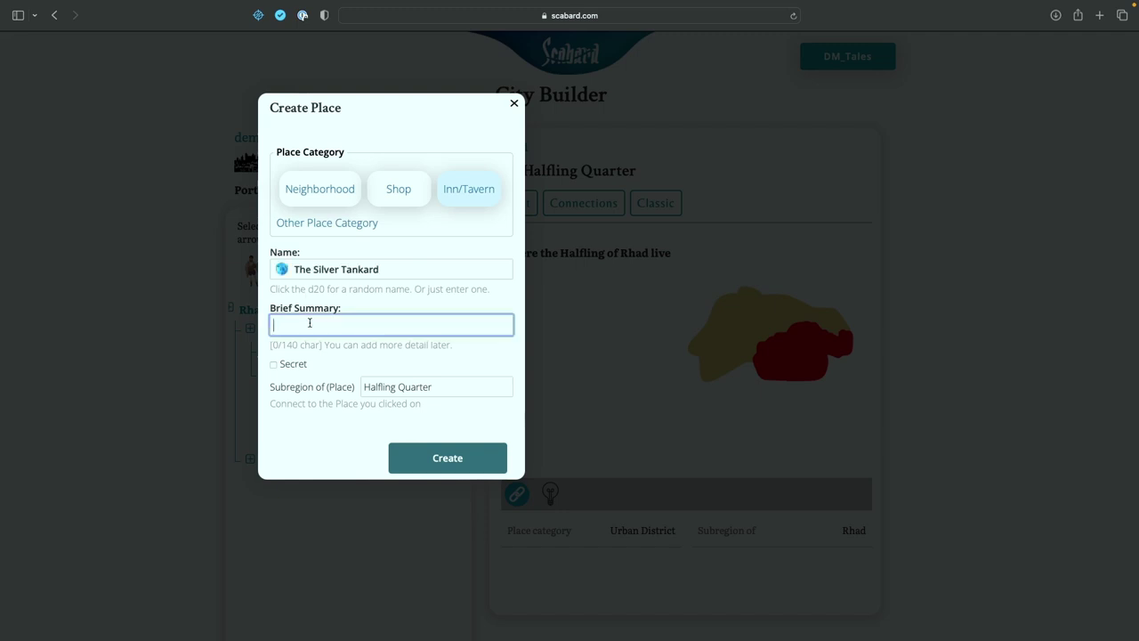
{"action": "left_click", "coordinate": [282, 269]}
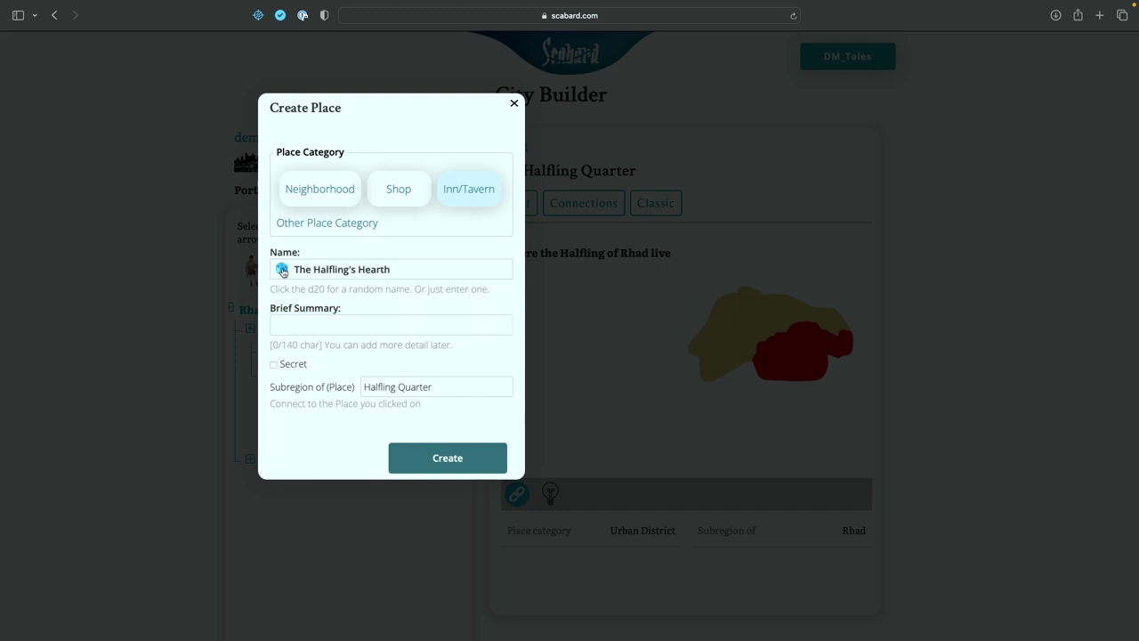
{"action": "left_click", "coordinate": [282, 270]}
{"action": "left_click", "coordinate": [282, 269]}
{"action": "left_click", "coordinate": [282, 270]}
{"action": "left_click", "coordinate": [310, 324]}
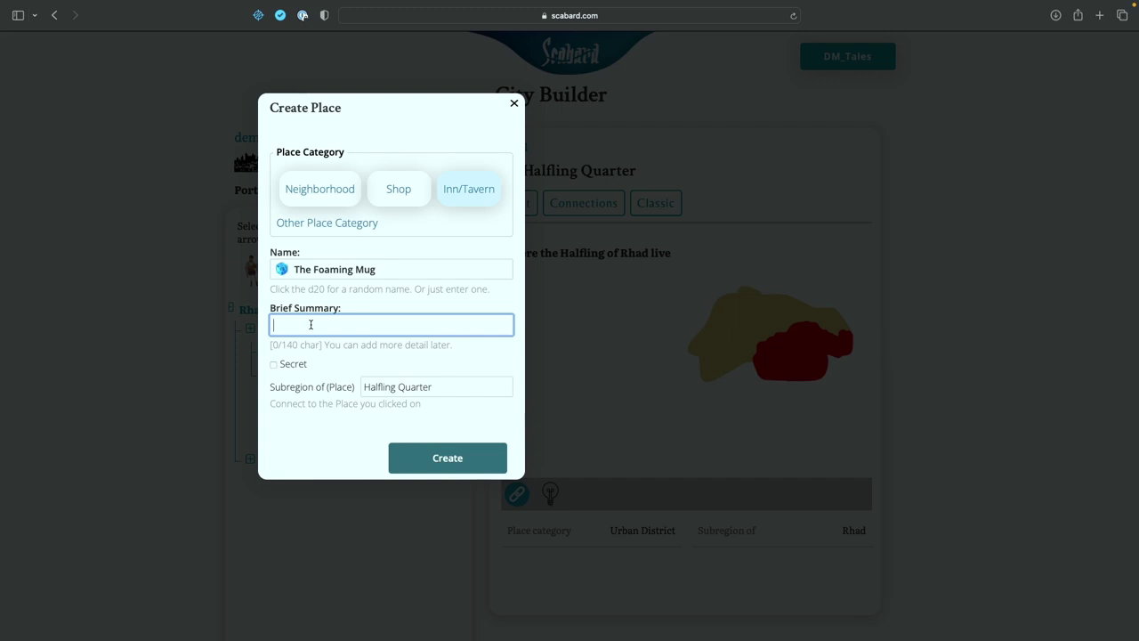
{"action": "type", "text": "Known for "}
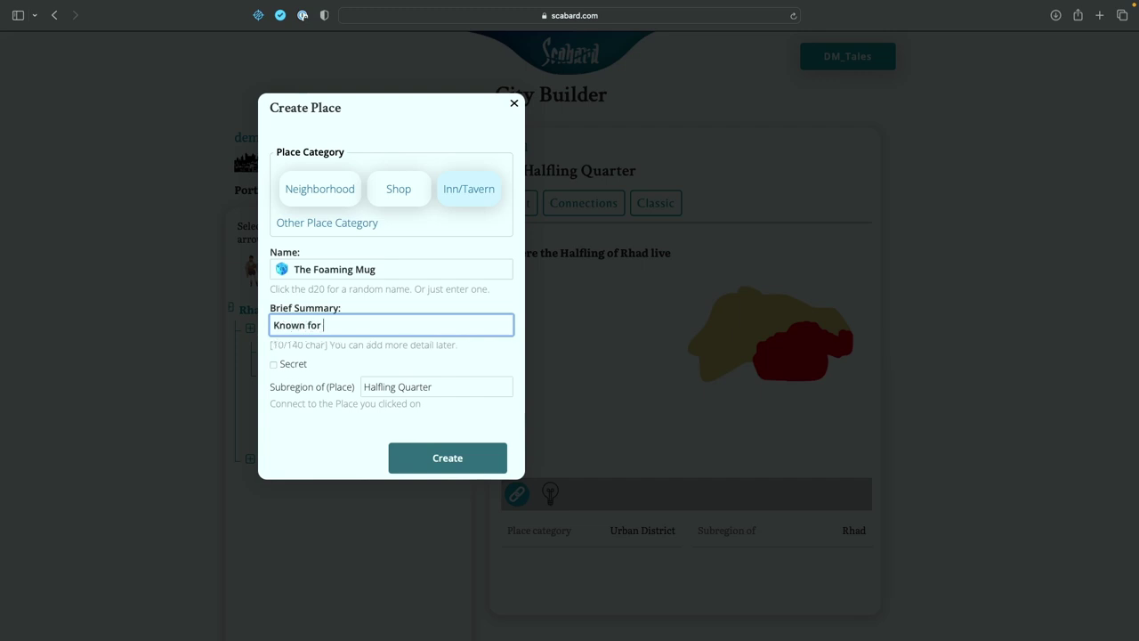
{"action": "type", "text": "it's foaming root beer."}
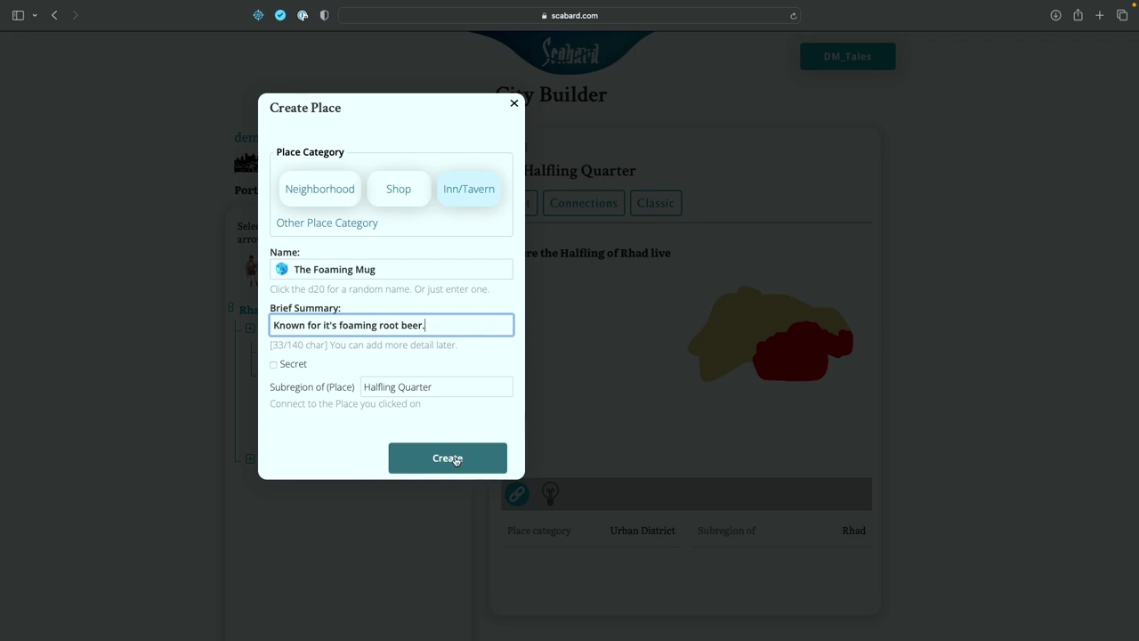
{"action": "left_click", "coordinate": [455, 459]}
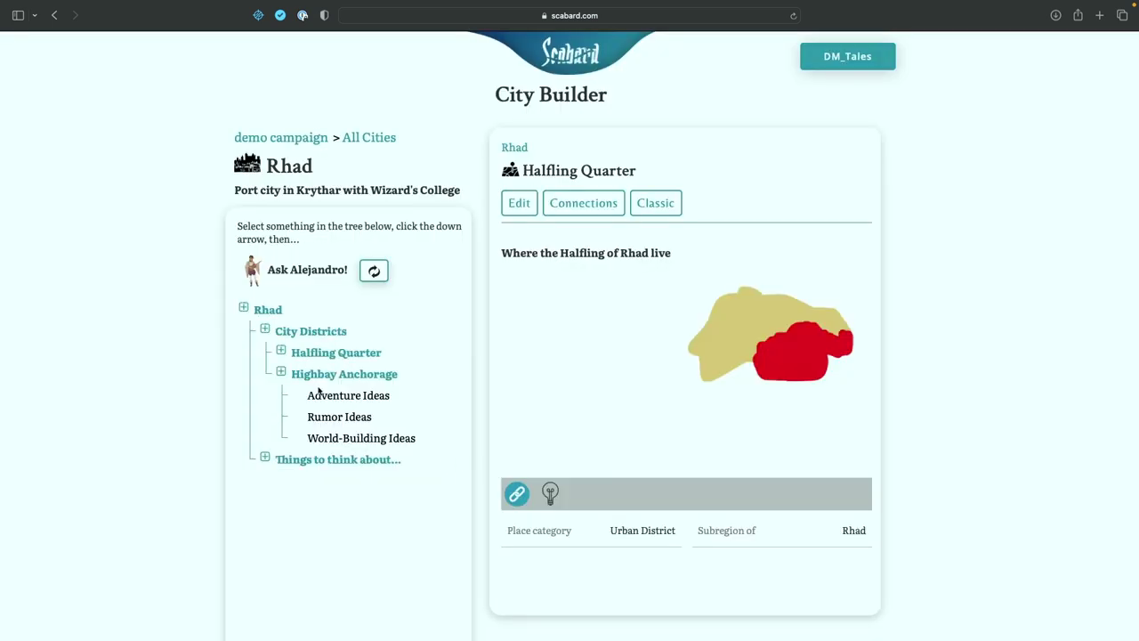
Step: Check The Foaming Mug under Halfling Quarter, then start a new place inside Highbay Anchorage
{"action": "left_click", "coordinate": [281, 351]}
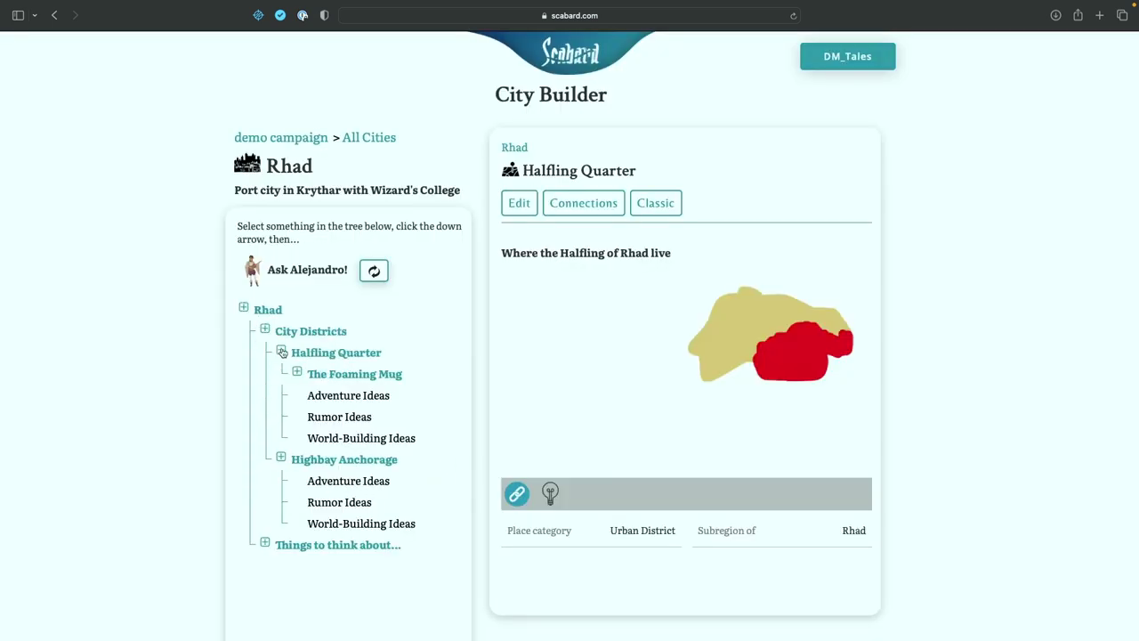
{"action": "left_click", "coordinate": [363, 375]}
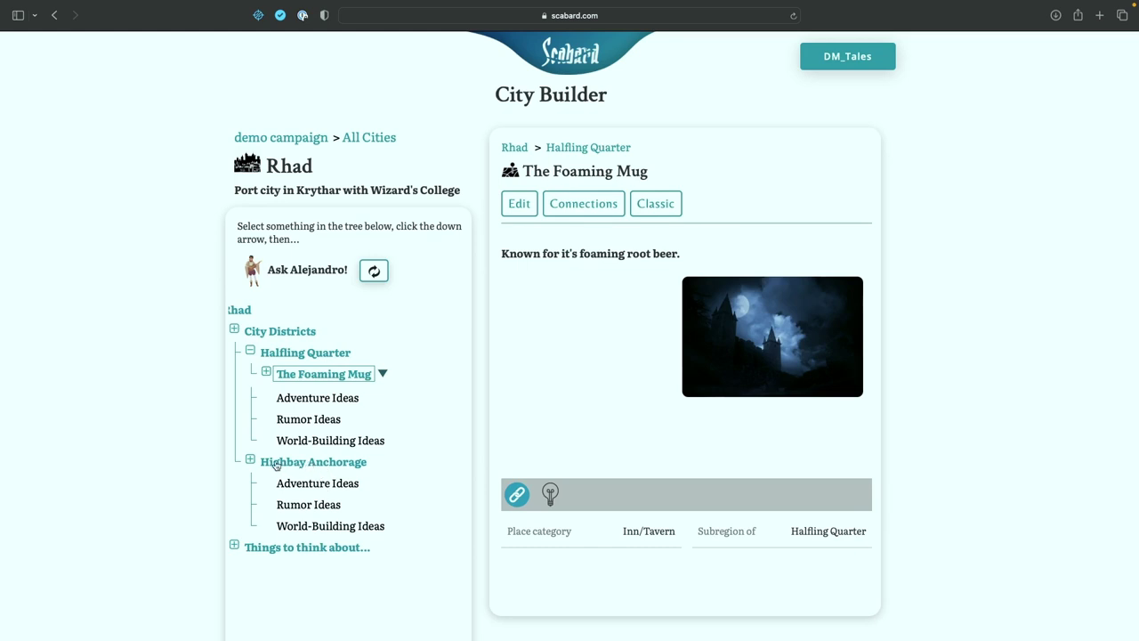
{"action": "left_click", "coordinate": [313, 465]}
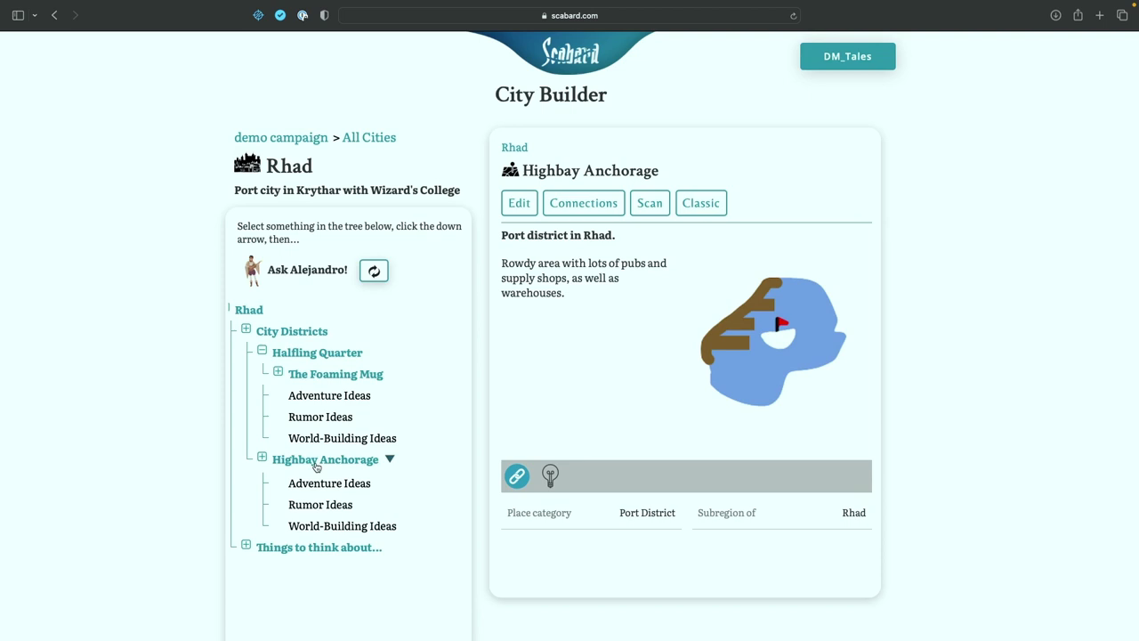
{"action": "left_click", "coordinate": [394, 459]}
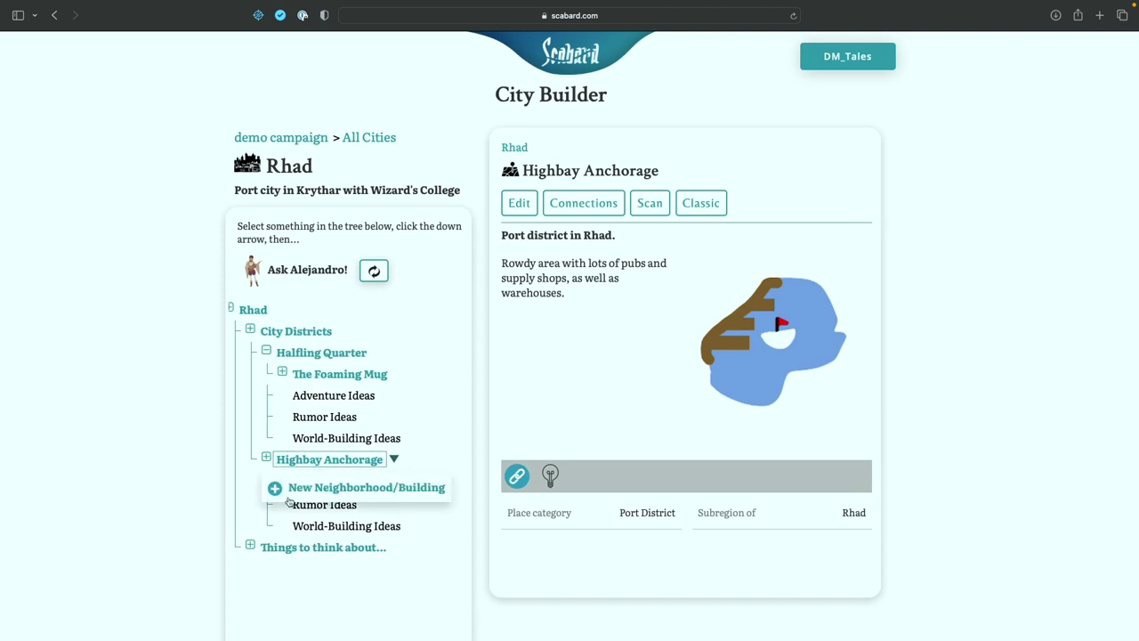
{"action": "left_click", "coordinate": [370, 492]}
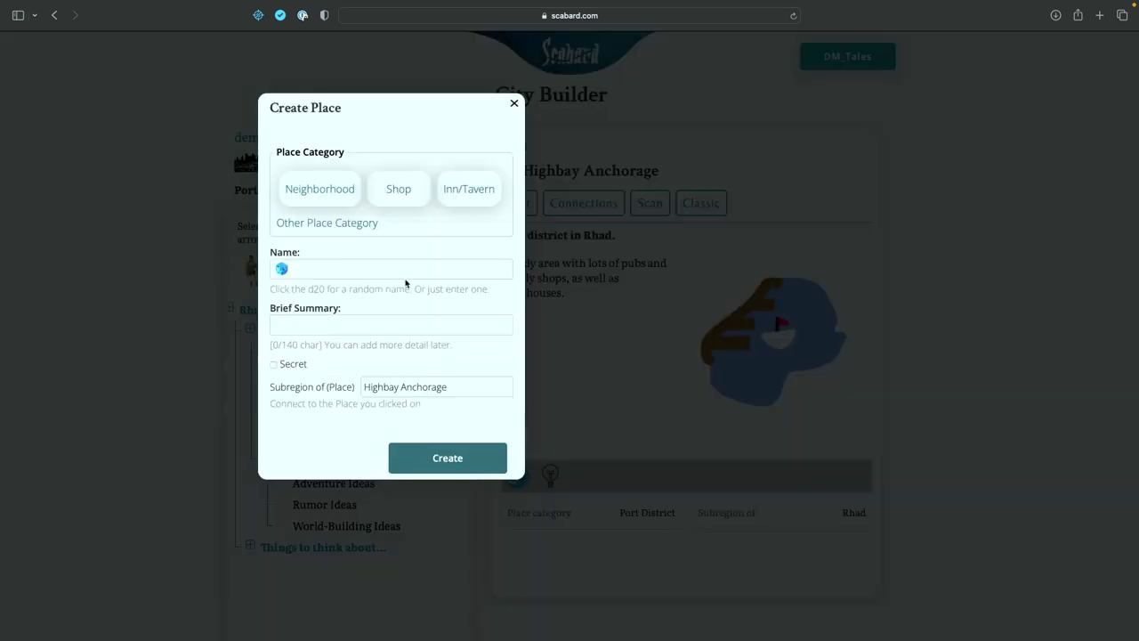
Step: Make the new place an Inn/Tavern and reroll its name until it reads The Mariner's Memory
{"action": "left_click", "coordinate": [467, 190]}
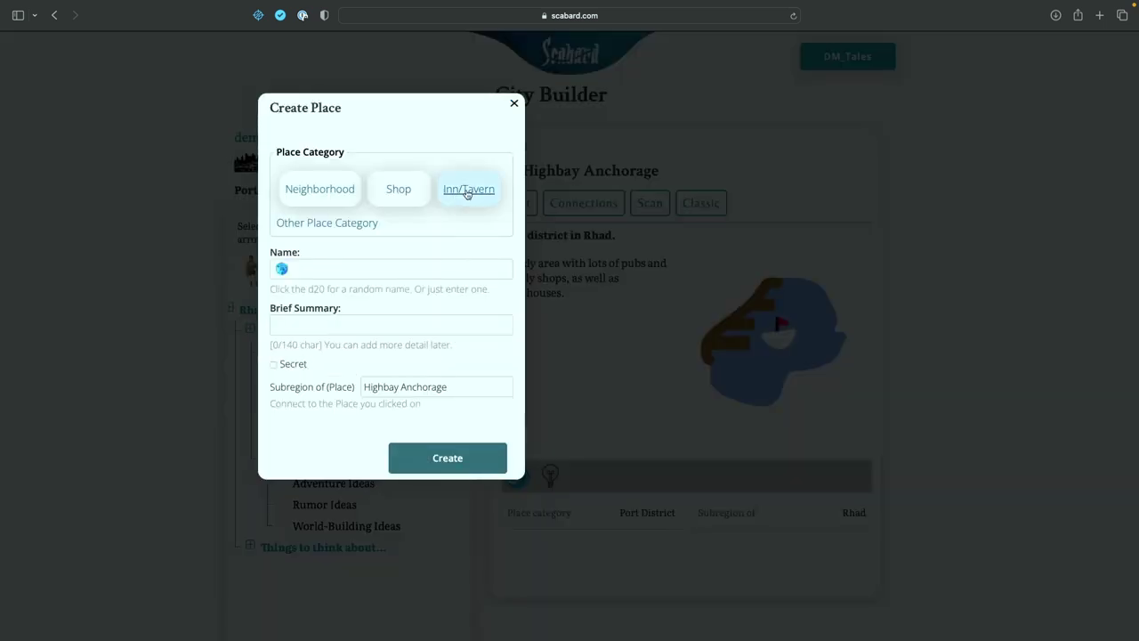
{"action": "left_click", "coordinate": [281, 271]}
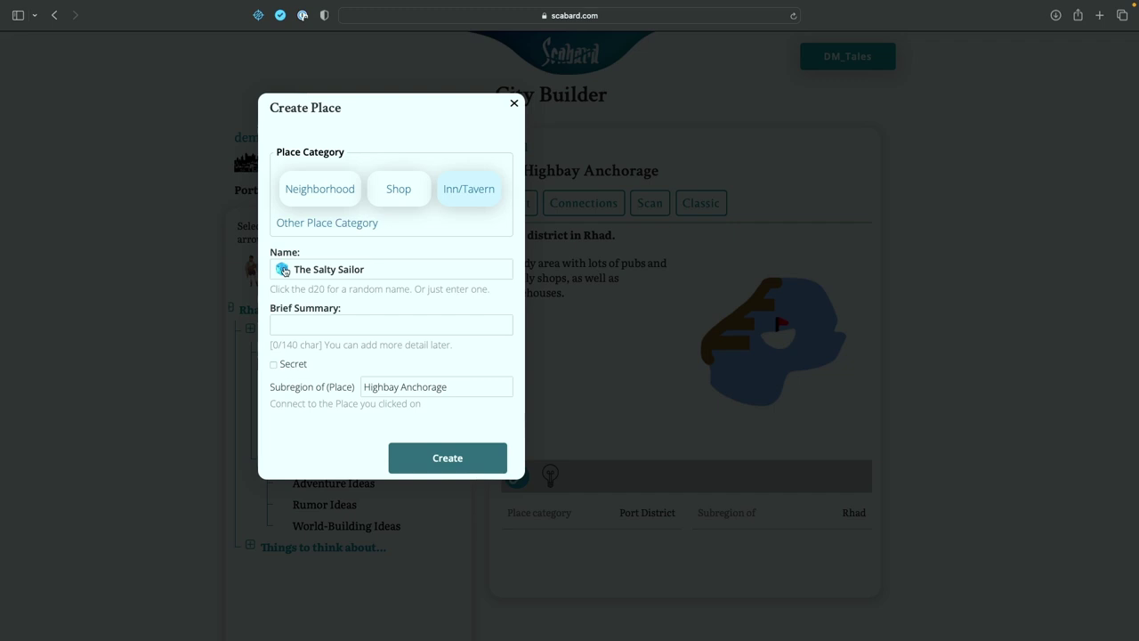
{"action": "left_click", "coordinate": [283, 270]}
{"action": "left_click", "coordinate": [283, 269]}
{"action": "left_click", "coordinate": [283, 270]}
{"action": "left_click", "coordinate": [283, 269]}
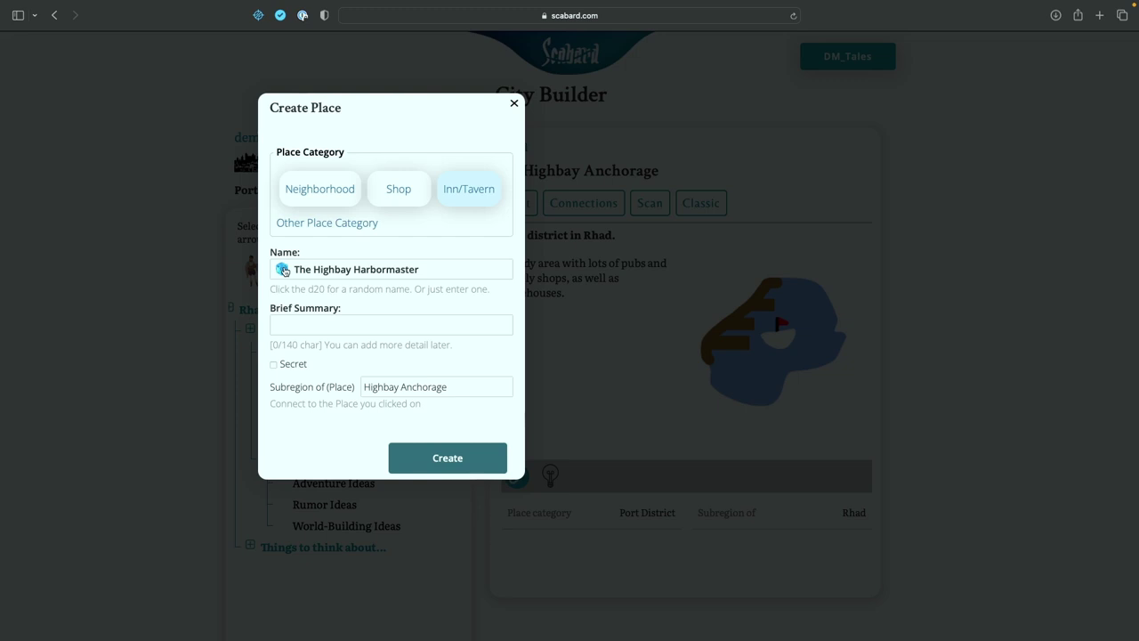
{"action": "left_click", "coordinate": [283, 269]}
Step: Summarise it as "Known for it's Mozzarella sticks.", correcting the misspelling via spell-check
{"action": "left_click", "coordinate": [310, 324]}
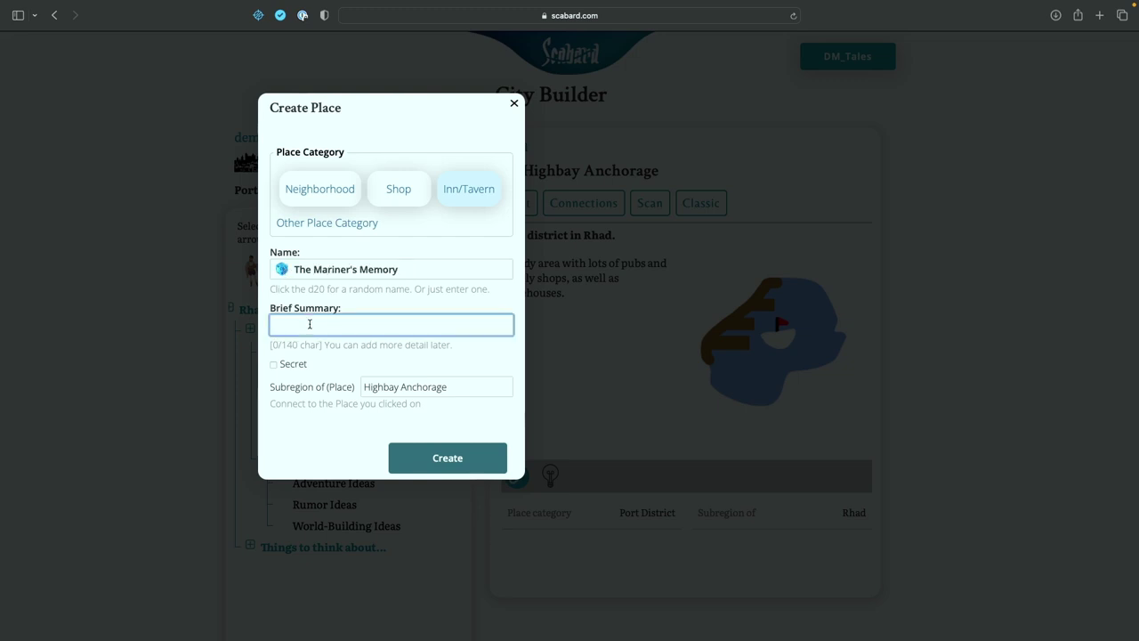
{"action": "type", "text": "Known for it's Mozerral s"}
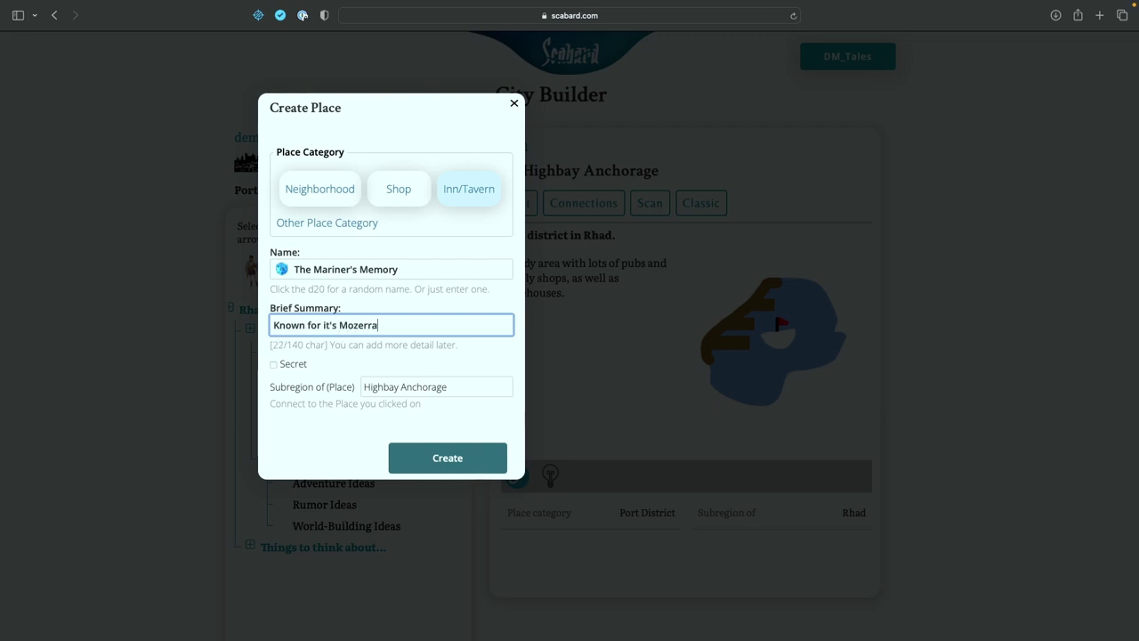
{"action": "key", "text": "BackSpace"}
{"action": "key", "text": "BackSpace"}
{"action": "key", "text": "BackSpace"}
{"action": "key", "text": "BackSpace"}
{"action": "type", "text": "ella sticks."}
{"action": "right_click", "coordinate": [367, 325]}
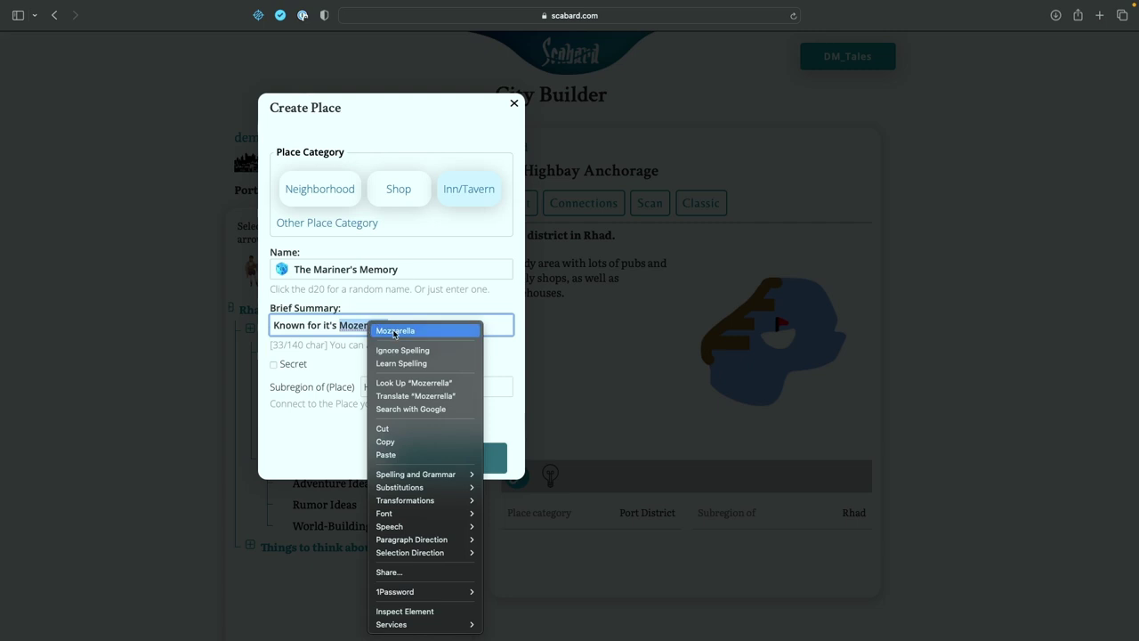
{"action": "left_click", "coordinate": [394, 332]}
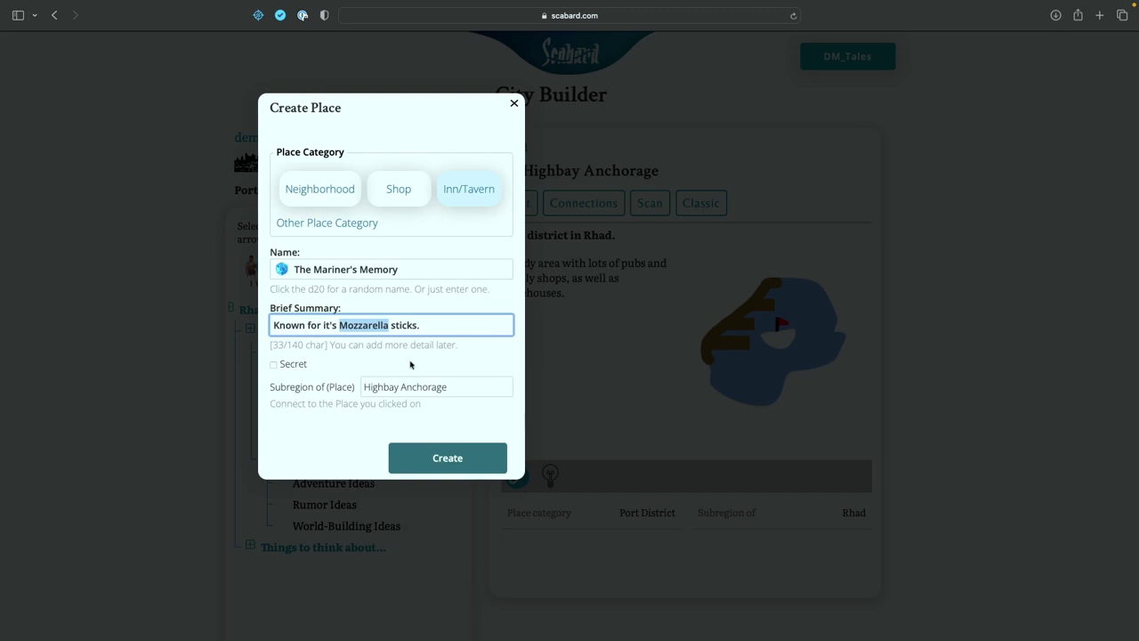
Step: Create The Mariner's Memory and describe it as a sailors' favourite far out on the largest pier
{"action": "left_click", "coordinate": [460, 459]}
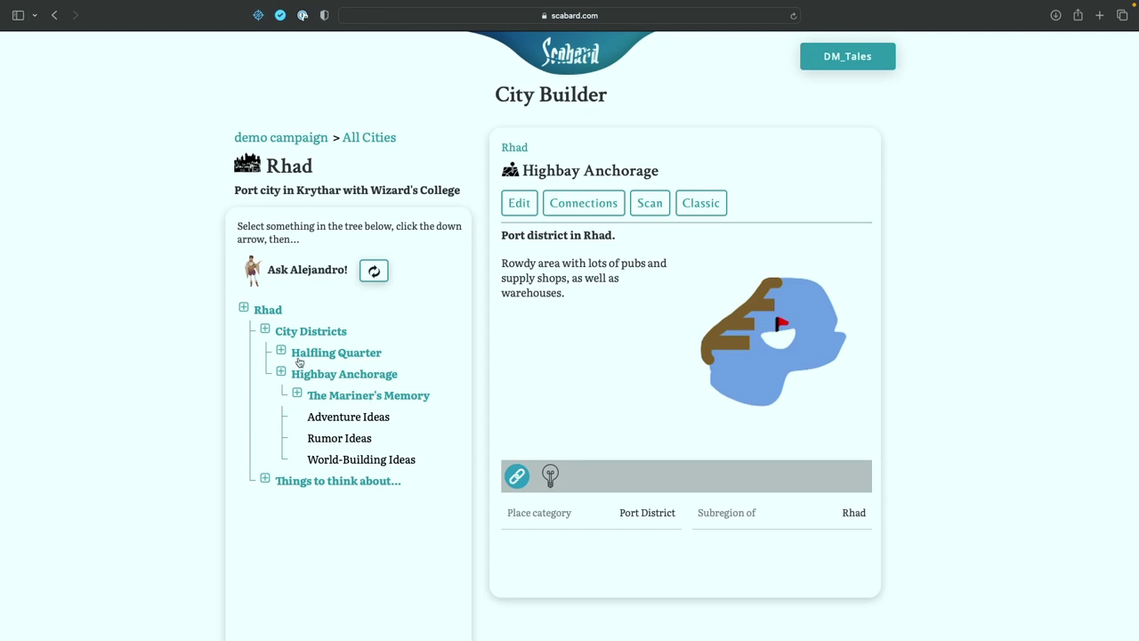
{"action": "left_click", "coordinate": [398, 397]}
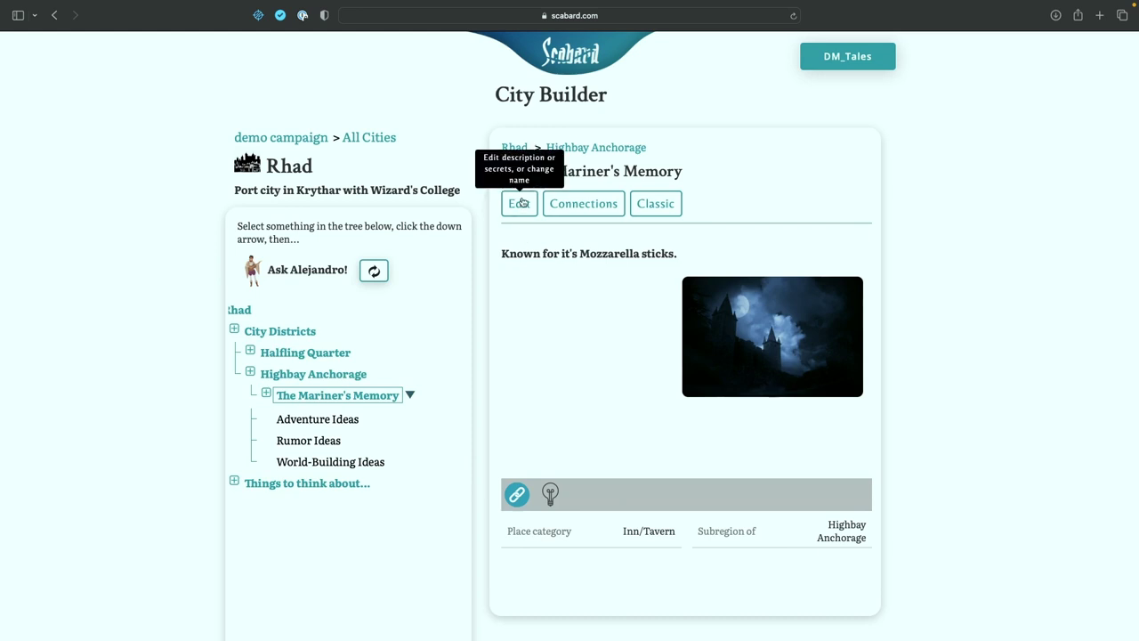
{"action": "left_click", "coordinate": [522, 203]}
{"action": "type", "text": "A favorite location of sailors in port,"}
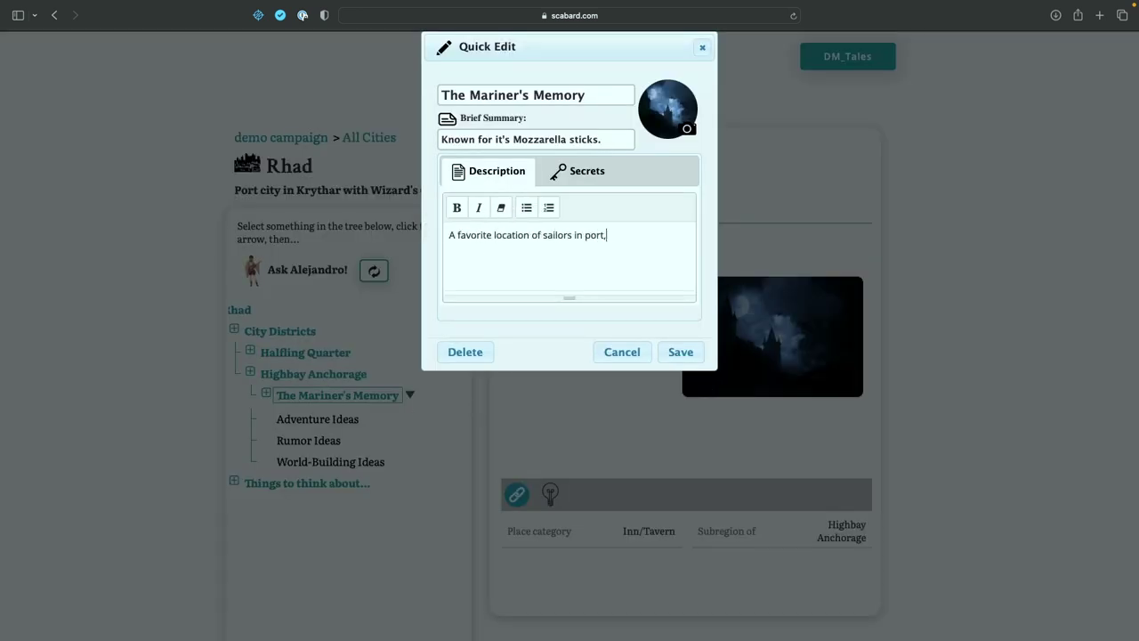
{"action": "type", "text": " it is located far out on the largest pier."}
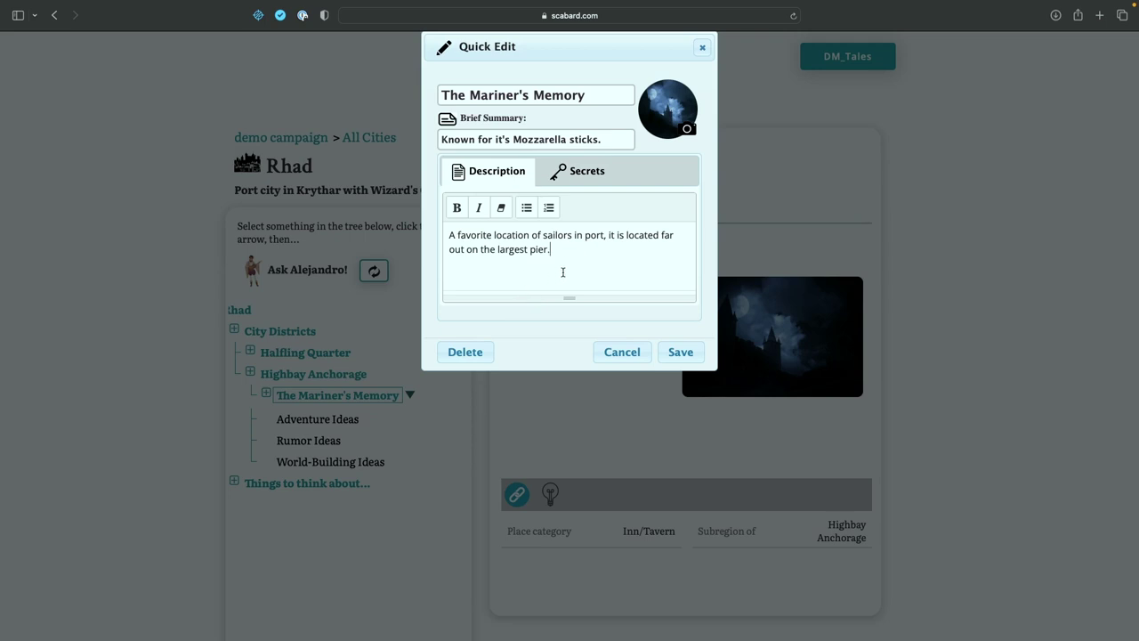
Step: Write the inn's secret: "Proprietor is the leader of the end of the world cult."
{"action": "left_click", "coordinate": [589, 168]}
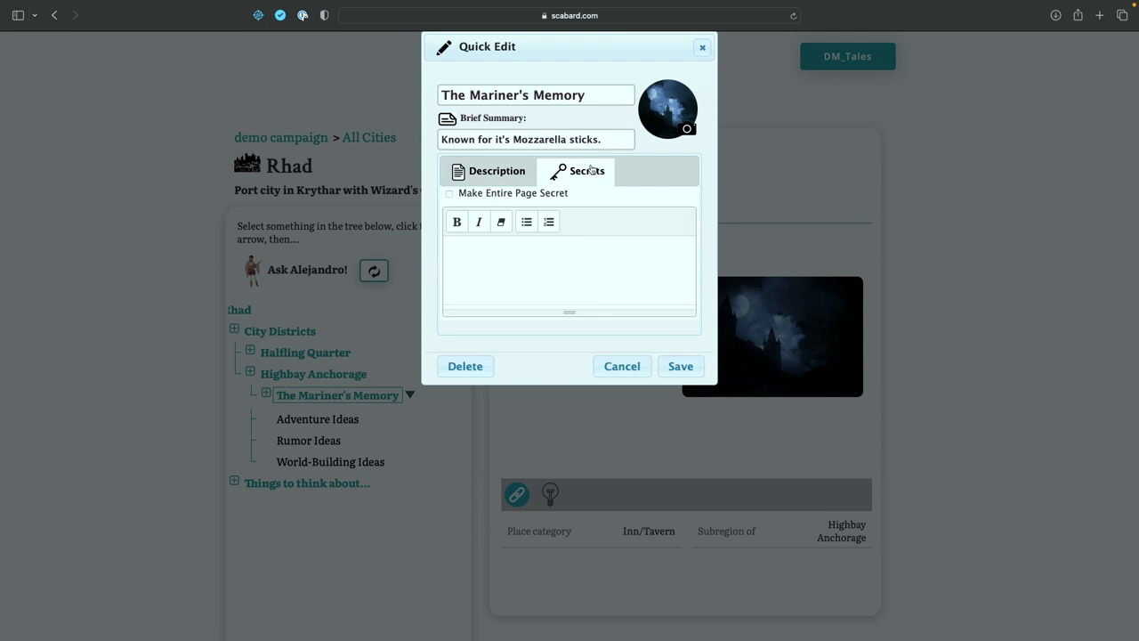
{"action": "left_click", "coordinate": [515, 259]}
{"action": "type", "text": "Proprietor is the leader of the end of the world cult."}
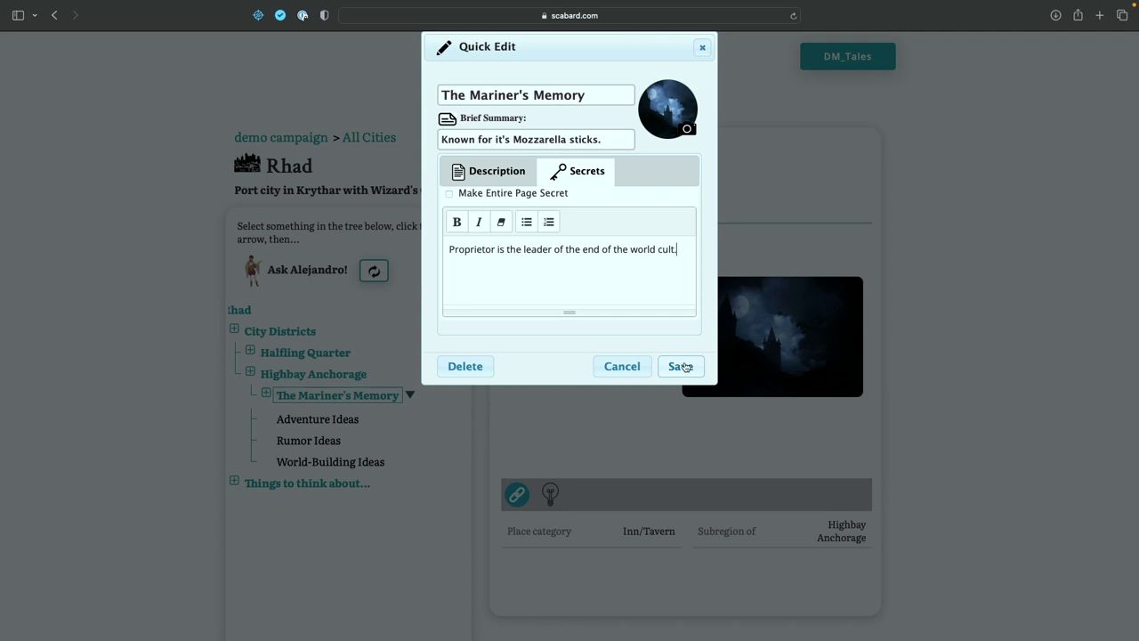
Step: Save the inn's description and secret, then bring up the add options under City Districts
{"action": "left_click", "coordinate": [681, 366]}
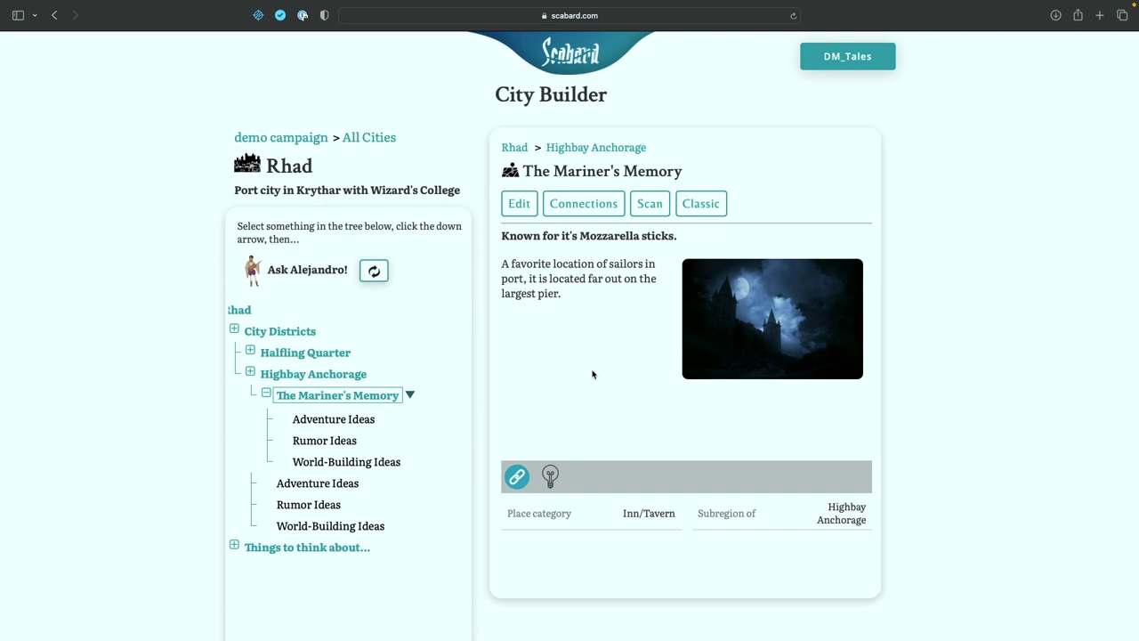
{"action": "left_click", "coordinate": [251, 374]}
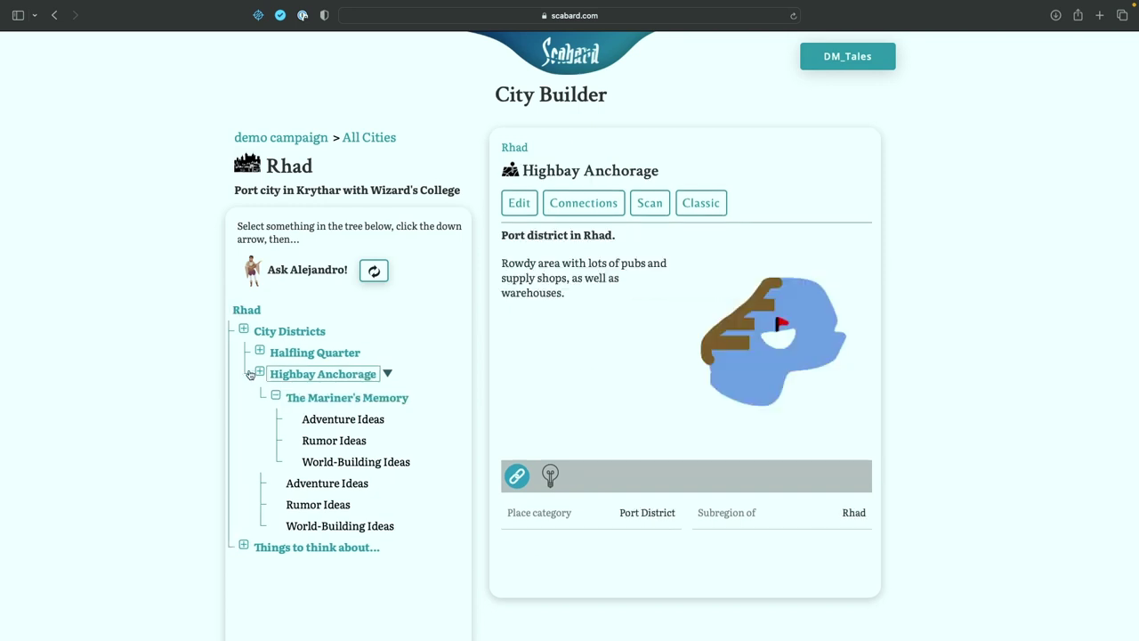
{"action": "left_click", "coordinate": [316, 337]}
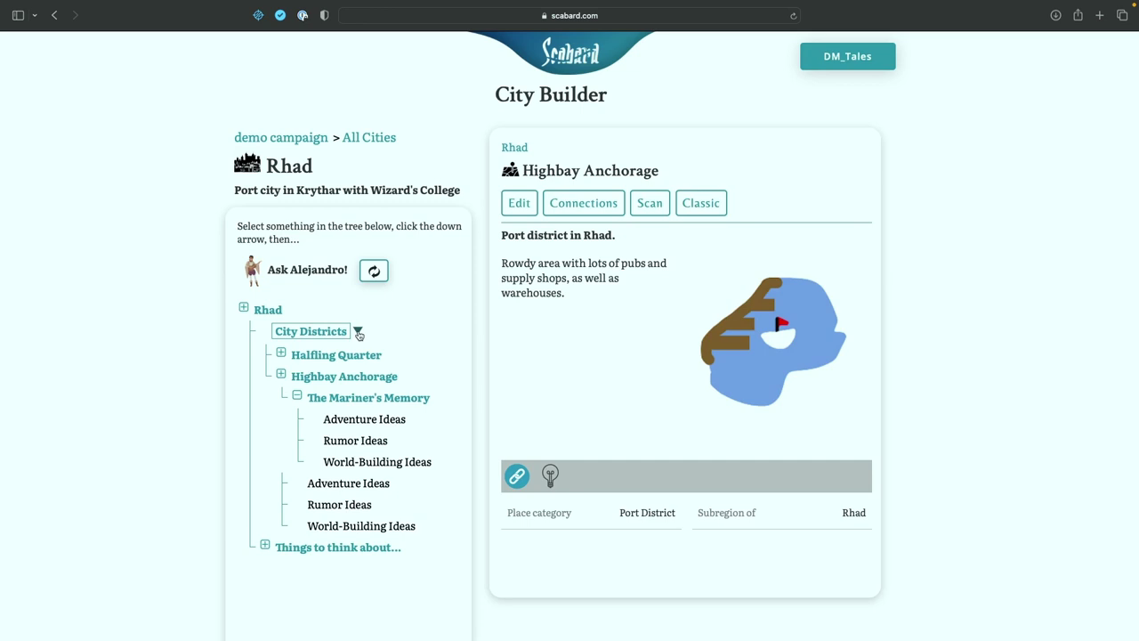
{"action": "left_click", "coordinate": [358, 332]}
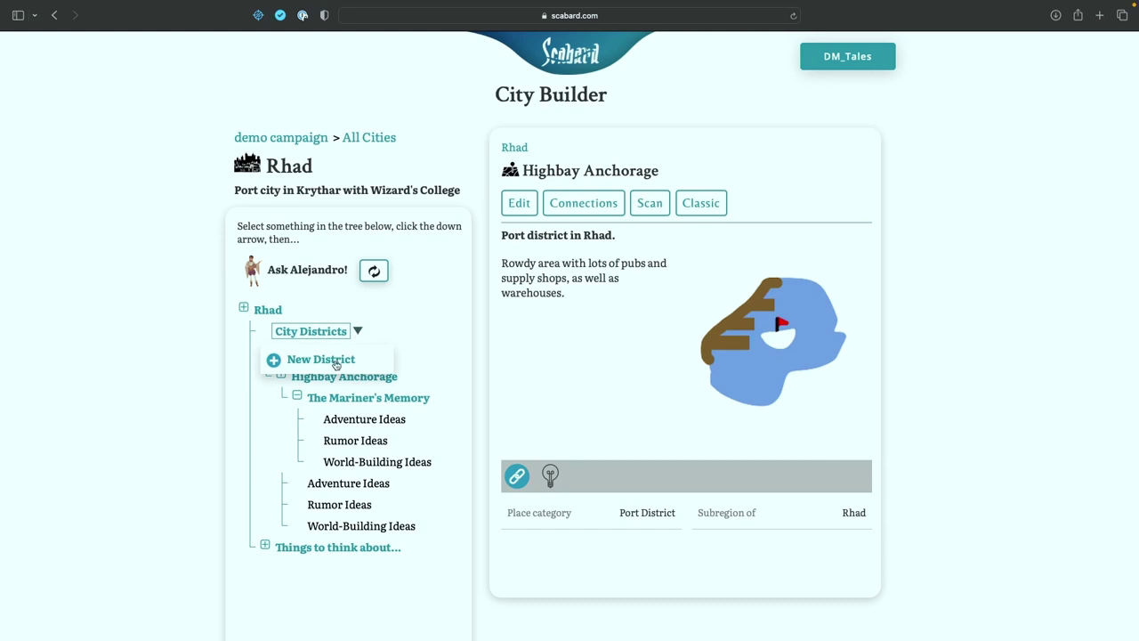
Step: Start a new Temple District in Rhad and reroll its name to The Elysian Valley
{"action": "left_click", "coordinate": [335, 364]}
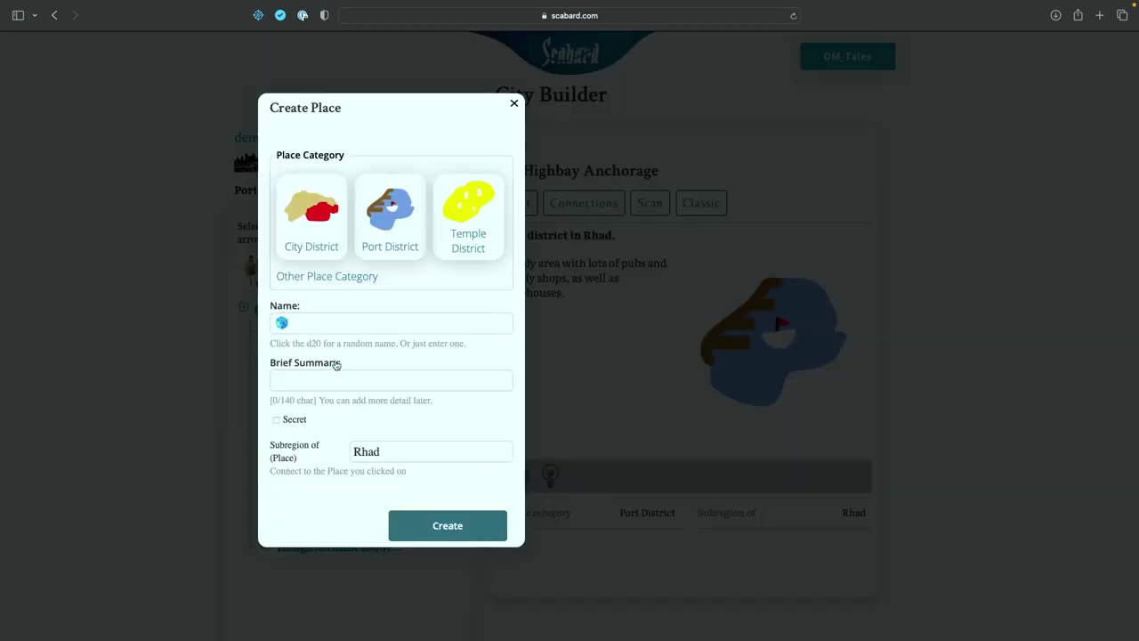
{"action": "left_click", "coordinate": [479, 241]}
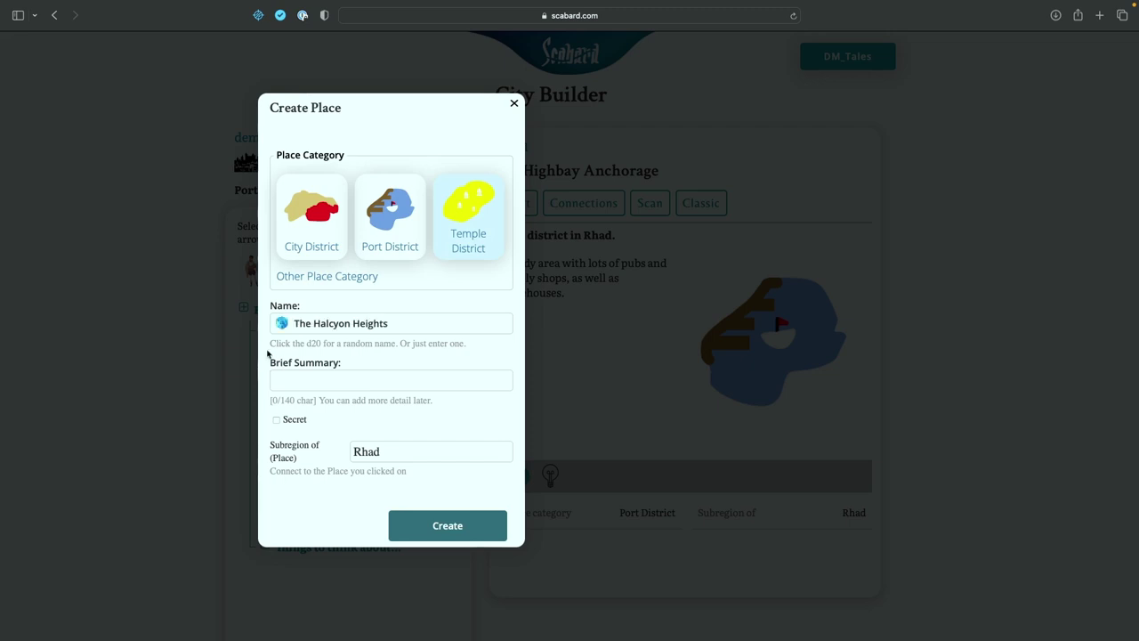
{"action": "left_click", "coordinate": [283, 325]}
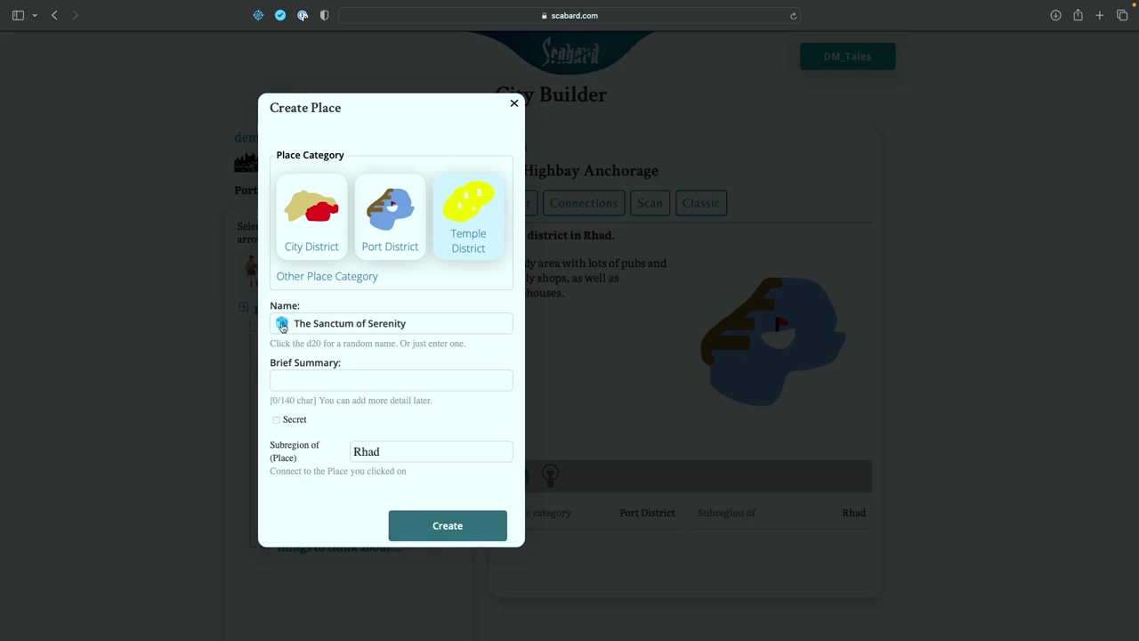
{"action": "left_click", "coordinate": [283, 326]}
{"action": "left_click", "coordinate": [283, 326]}
{"action": "left_click", "coordinate": [283, 325]}
{"action": "left_click", "coordinate": [283, 326]}
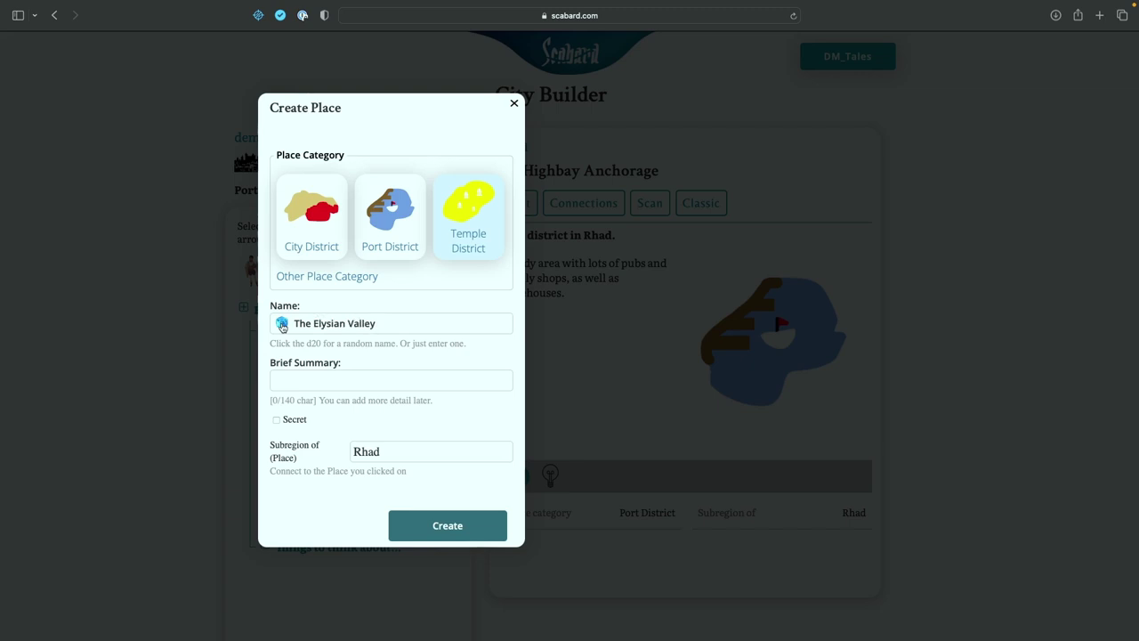
Step: Rename it The Elysian Alley, summarise it as the narrow alley of the town's religions, and create it
{"action": "left_click", "coordinate": [348, 323]}
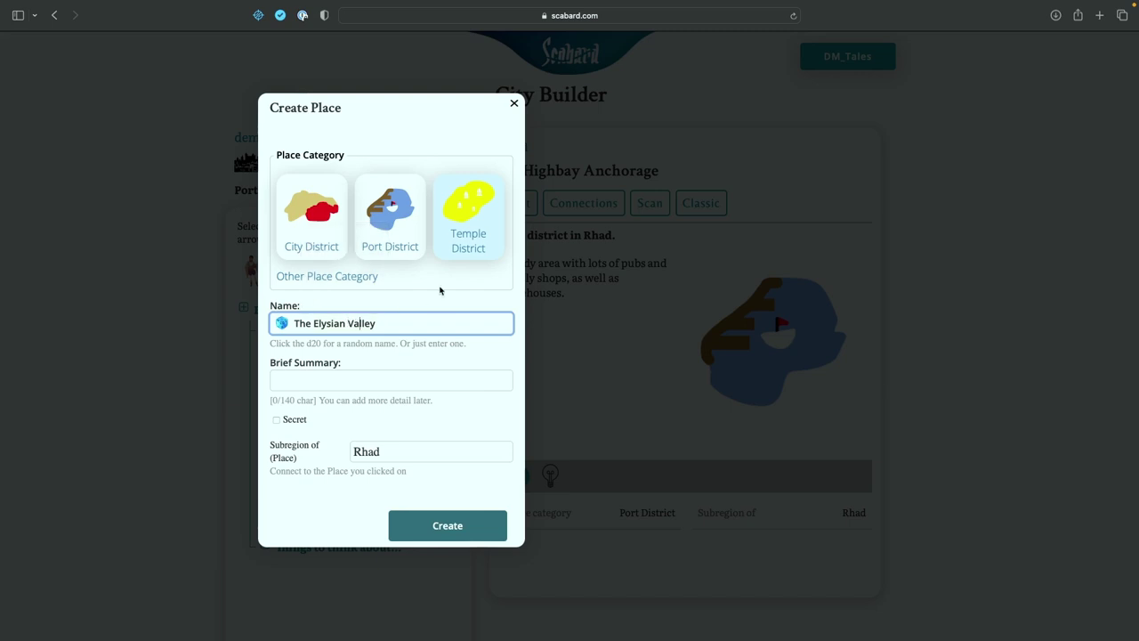
{"action": "key", "text": "Delete"}
{"action": "key", "text": "Delete"}
{"action": "type", "text": "A"}
{"action": "left_click", "coordinate": [423, 327]}
{"action": "left_click", "coordinate": [343, 385]}
{"action": "type", "text": "Narrow alley whe"}
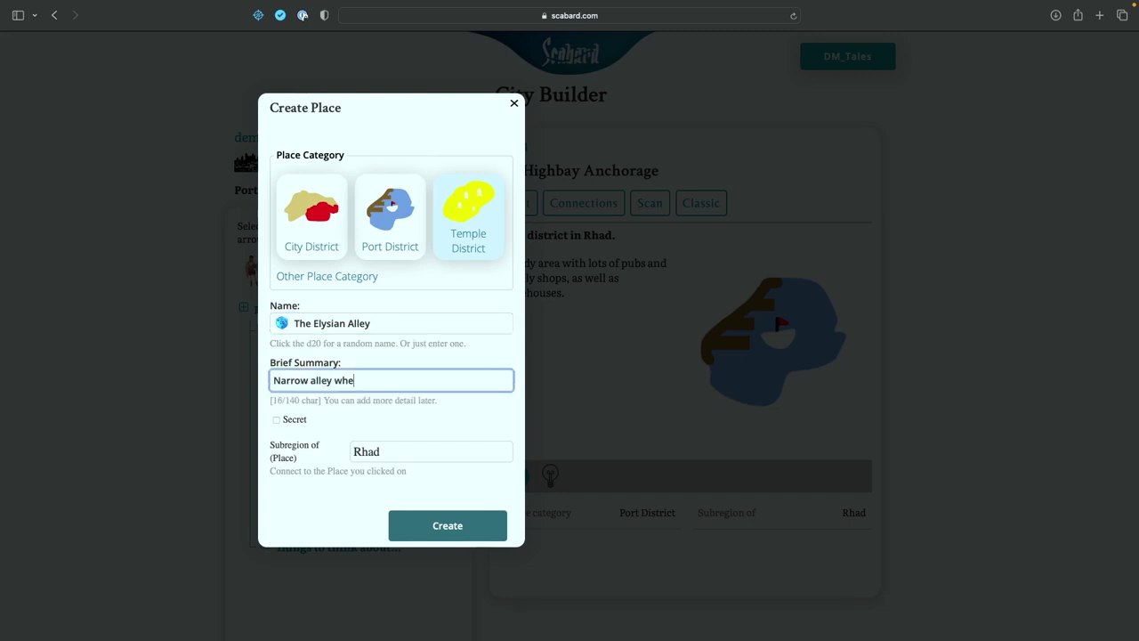
{"action": "type", "text": "re the town's religions are located."}
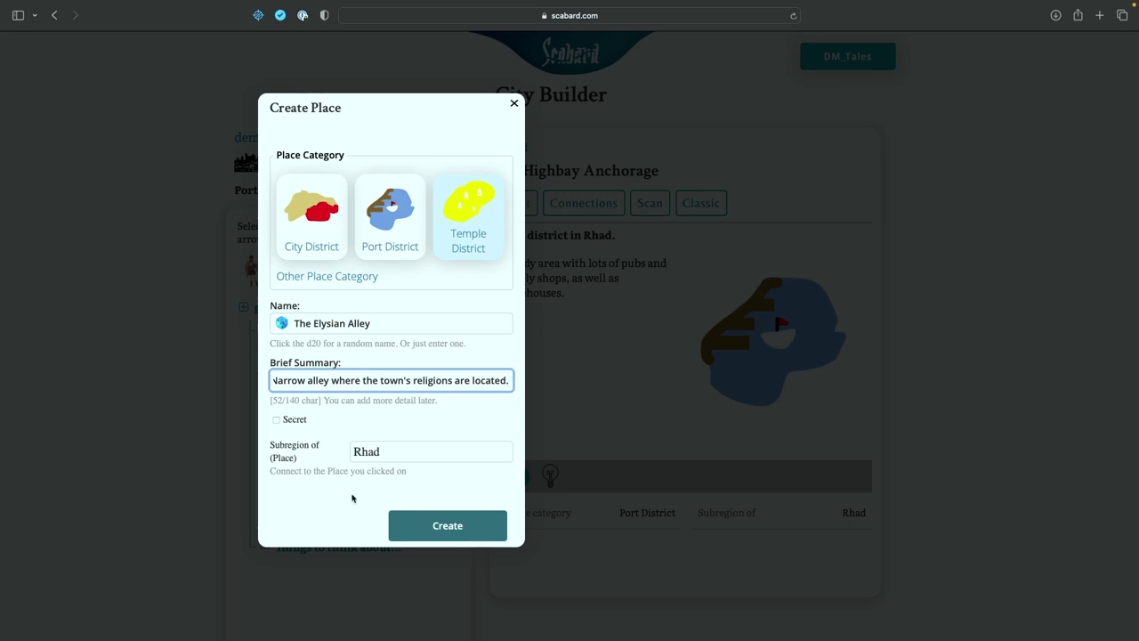
{"action": "left_click", "coordinate": [456, 525]}
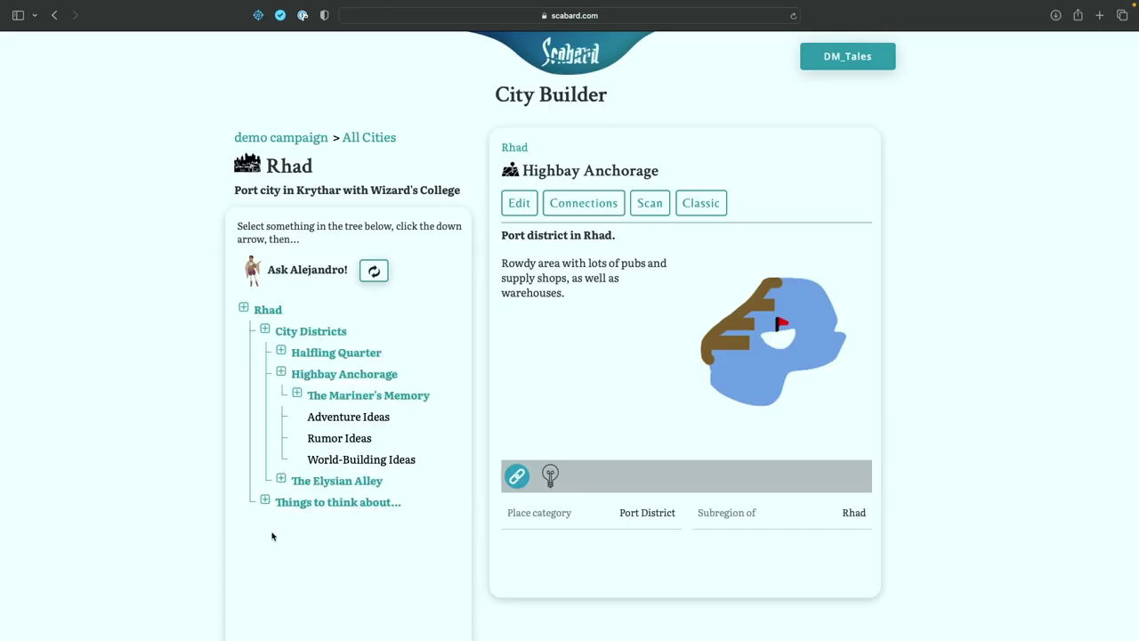
Step: Add a new building inside The Elysian Alley with the custom category Healing Temple
{"action": "left_click", "coordinate": [329, 484]}
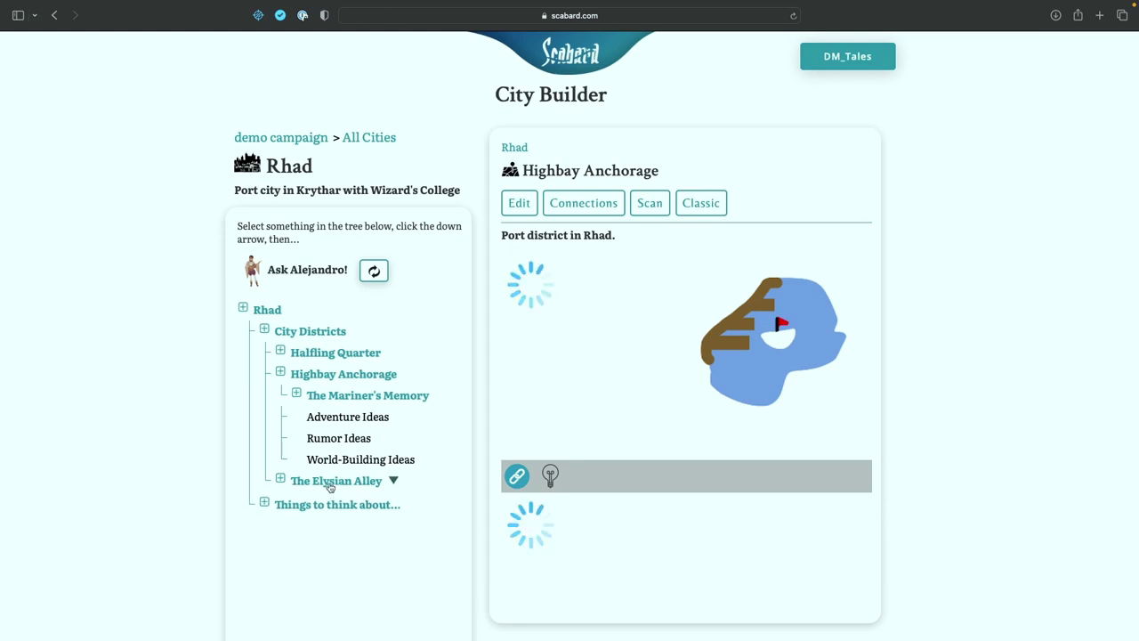
{"action": "left_click", "coordinate": [380, 482]}
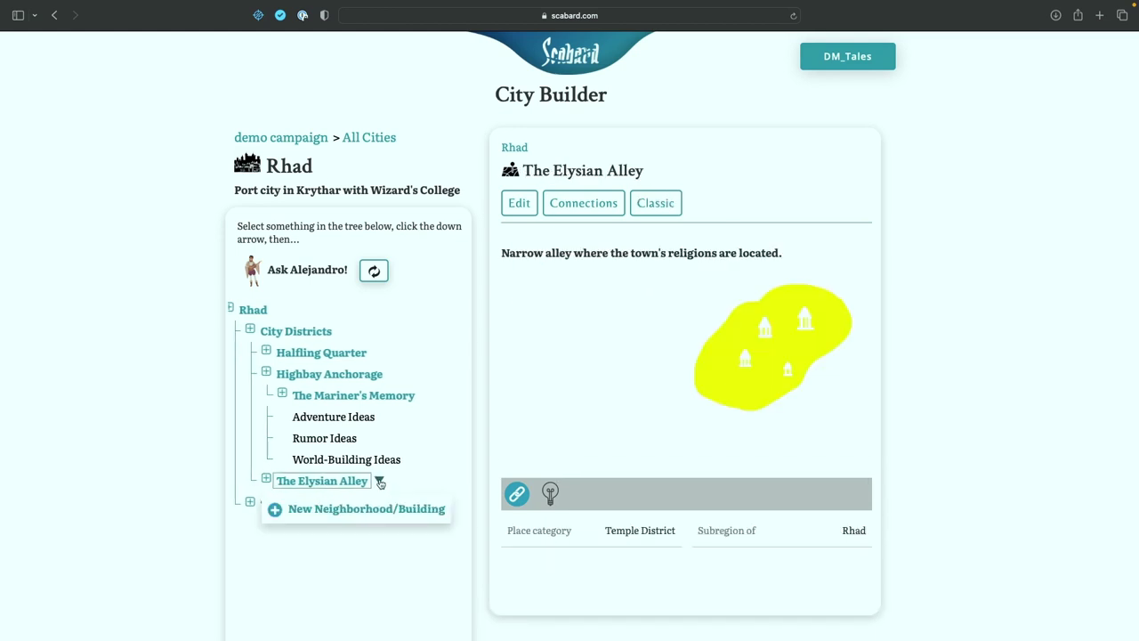
{"action": "left_click", "coordinate": [367, 512]}
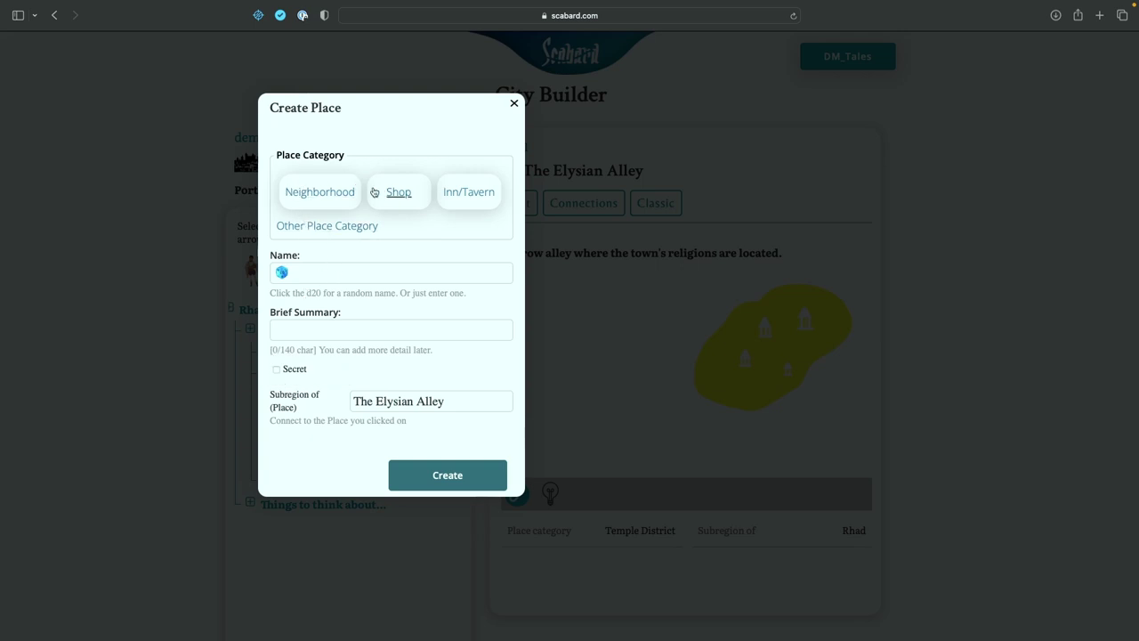
{"action": "left_click", "coordinate": [326, 227]}
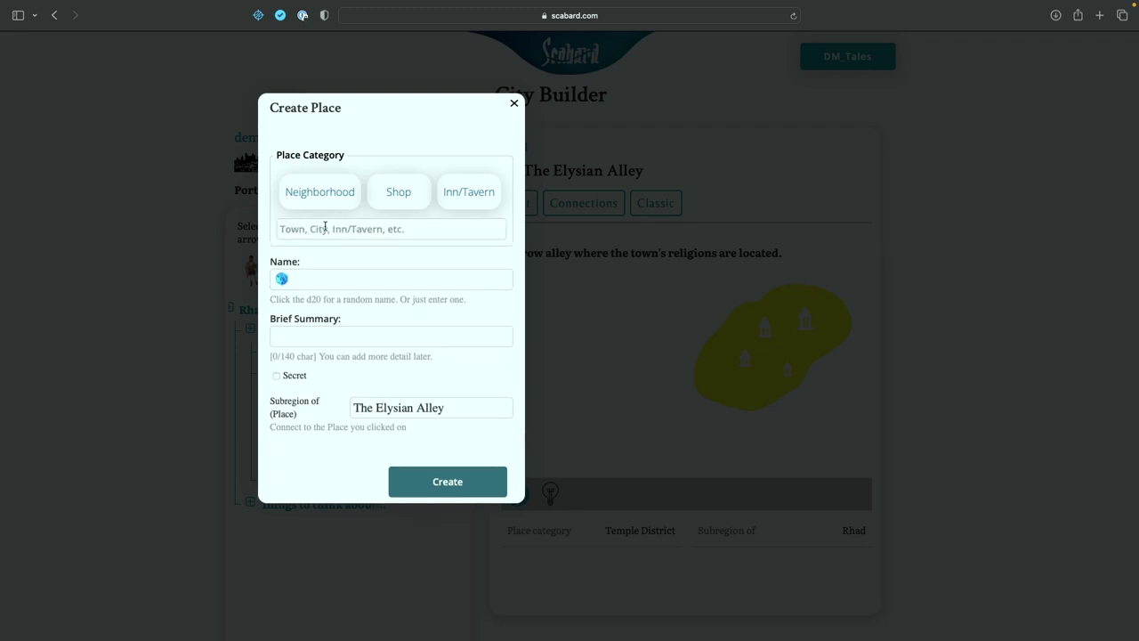
{"action": "left_click", "coordinate": [328, 228]}
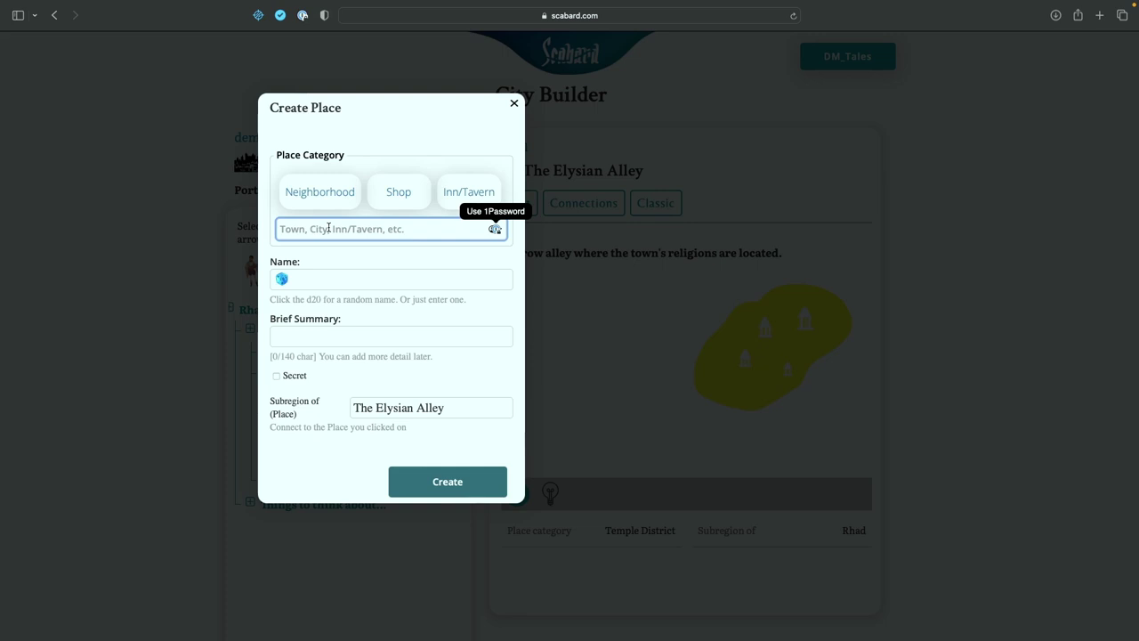
{"action": "type", "text": "Healing"}
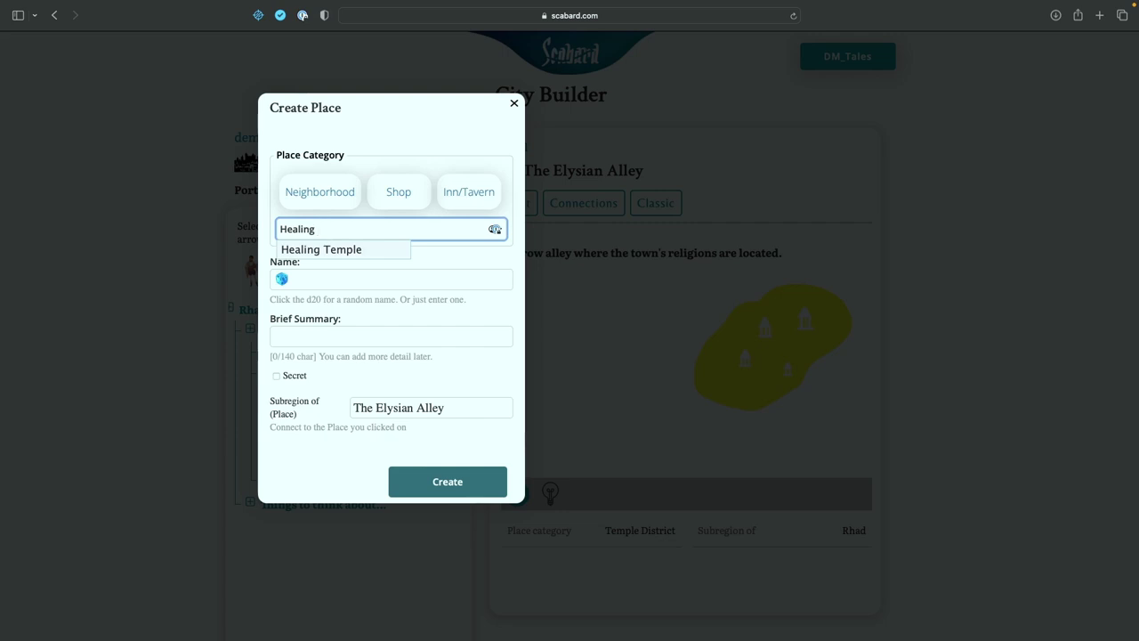
{"action": "left_click", "coordinate": [342, 252]}
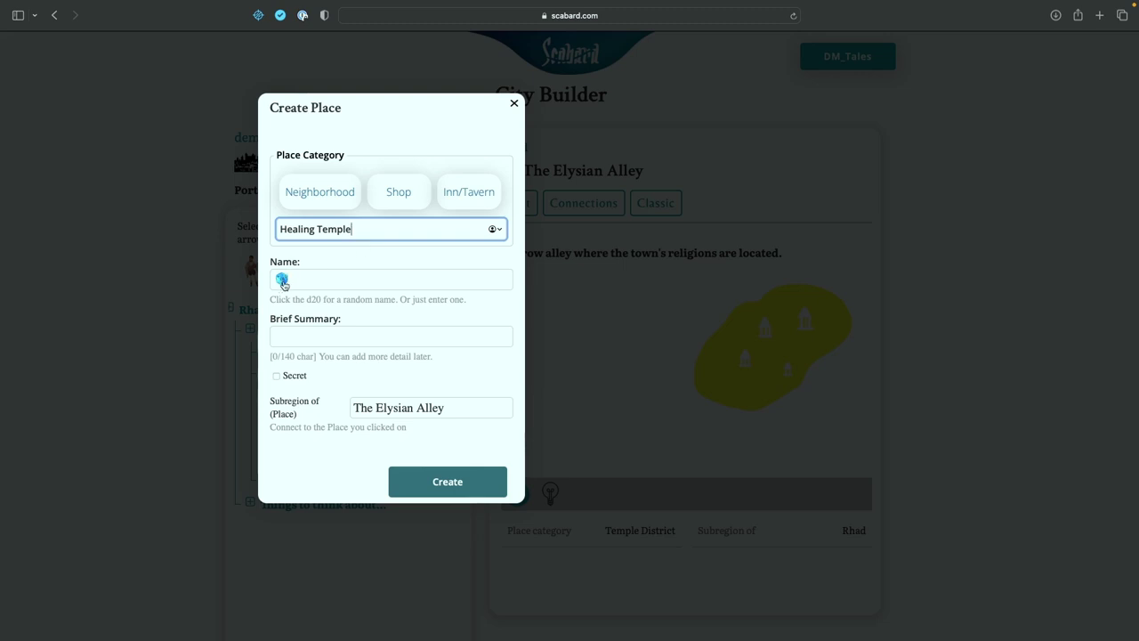
Step: Reroll the temple's random name until it reads Hall of Healing Light
{"action": "left_click", "coordinate": [309, 284]}
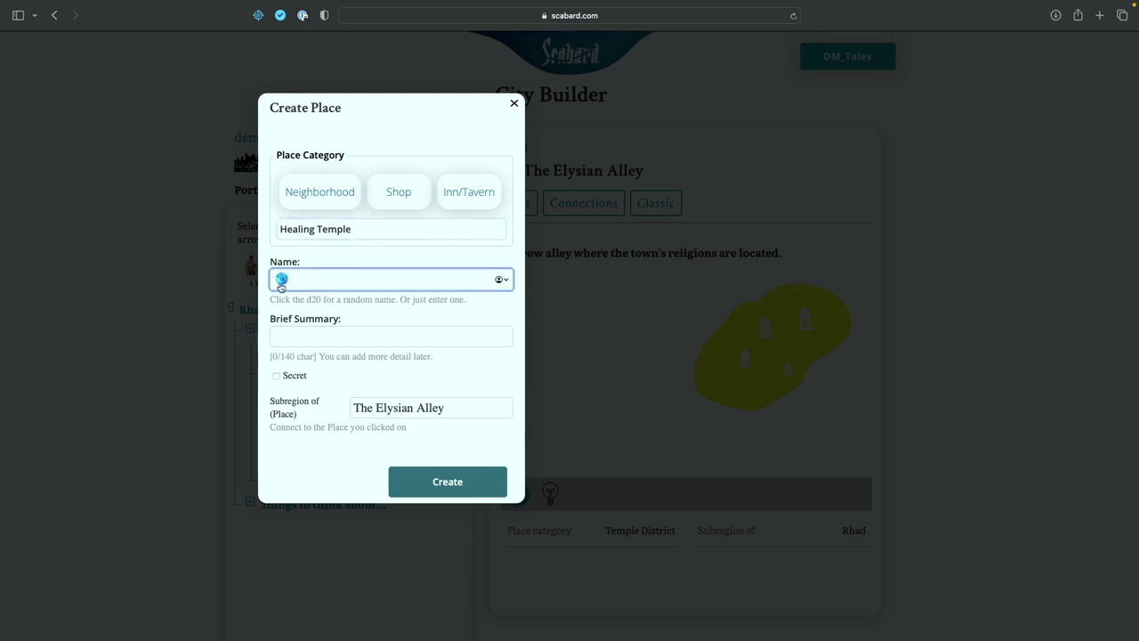
{"action": "left_click", "coordinate": [281, 281]}
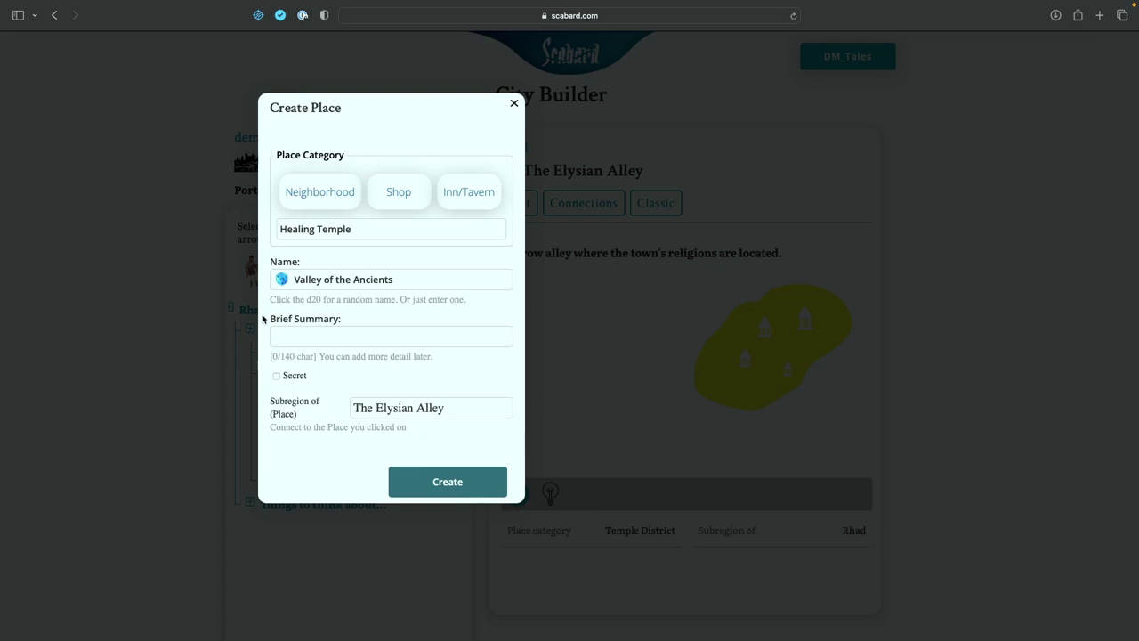
{"action": "left_click", "coordinate": [281, 281]}
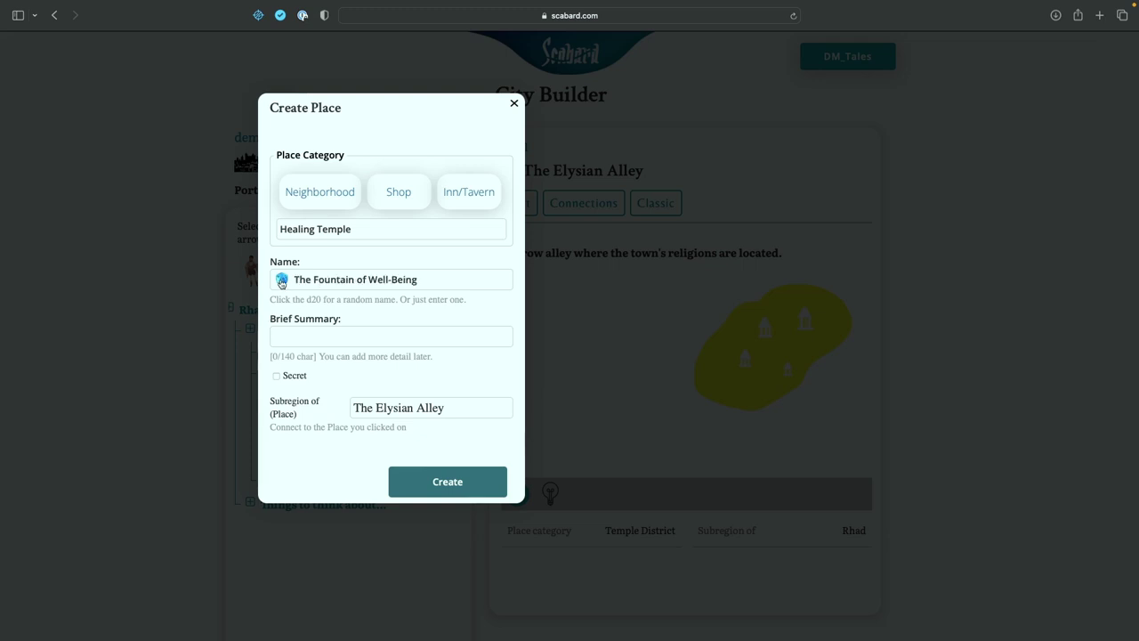
{"action": "left_click", "coordinate": [281, 281]}
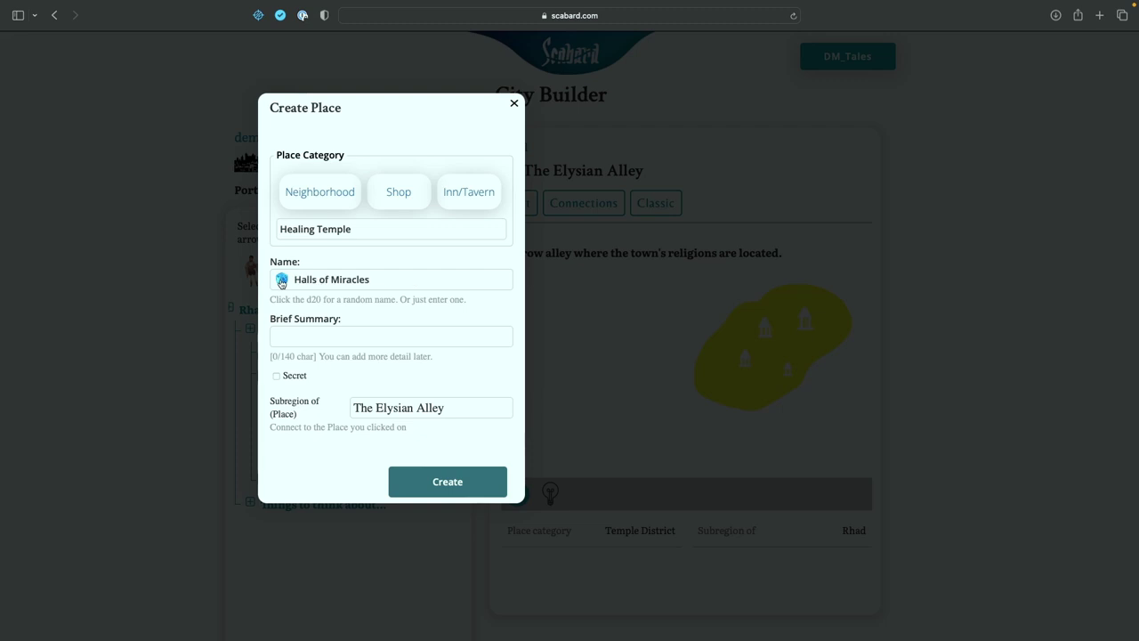
{"action": "left_click", "coordinate": [281, 281]}
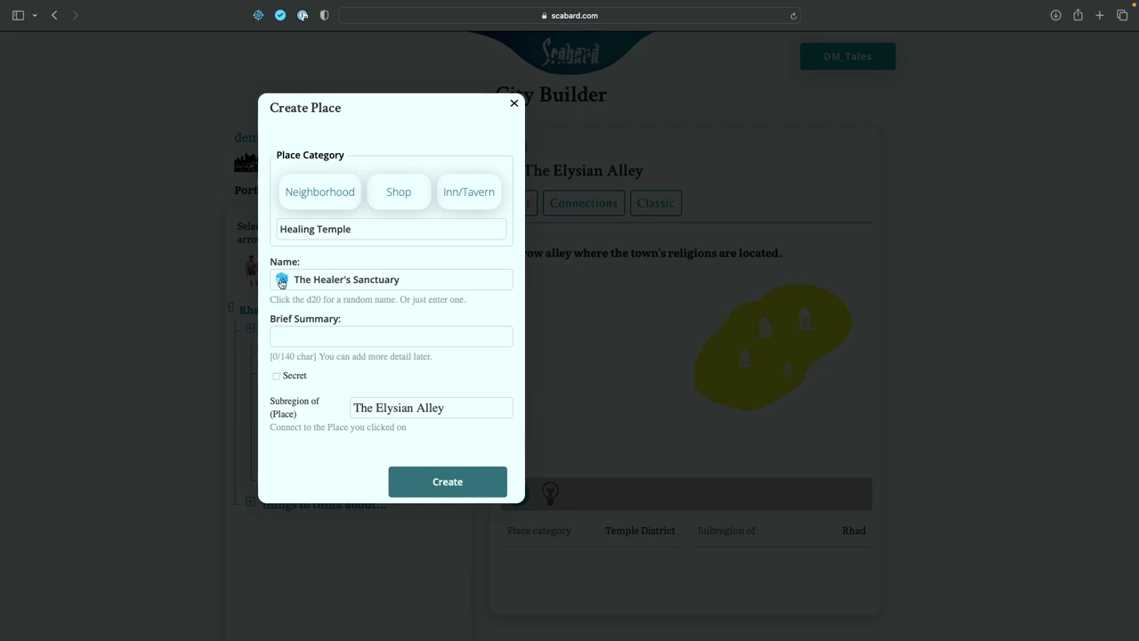
{"action": "left_click", "coordinate": [281, 281]}
{"action": "left_click", "coordinate": [281, 281]}
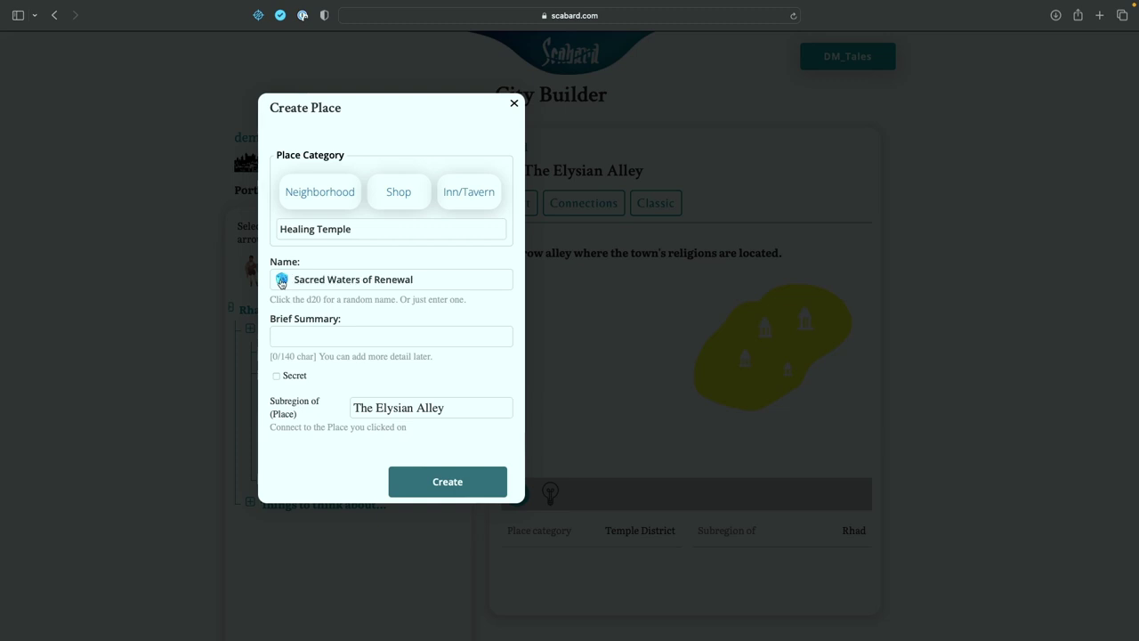
{"action": "left_click", "coordinate": [281, 281]}
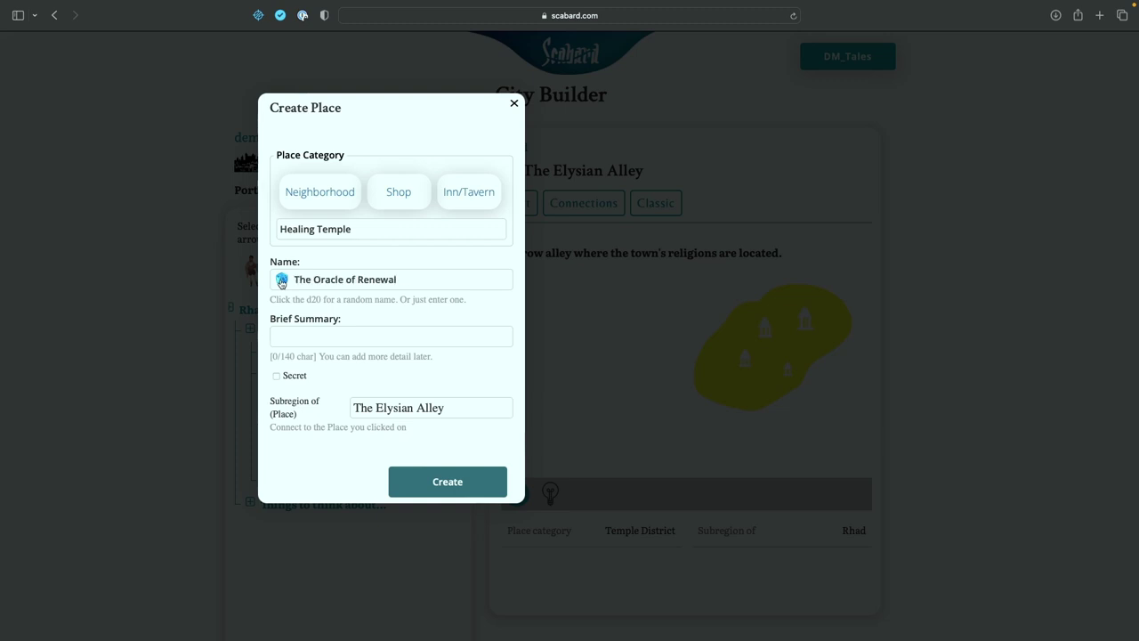
{"action": "left_click", "coordinate": [281, 281]}
{"action": "left_click", "coordinate": [282, 281]}
Step: Summarise it as "Place of rest and renewal." and create the temple
{"action": "left_click", "coordinate": [304, 331]}
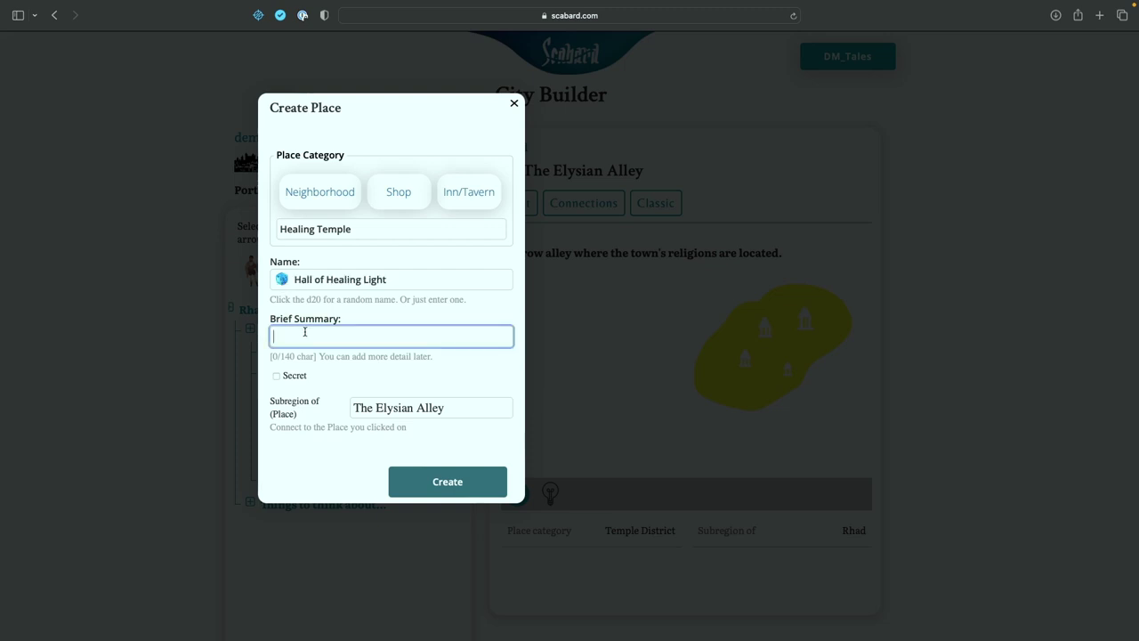
{"action": "type", "text": "Place of rest and renewal"}
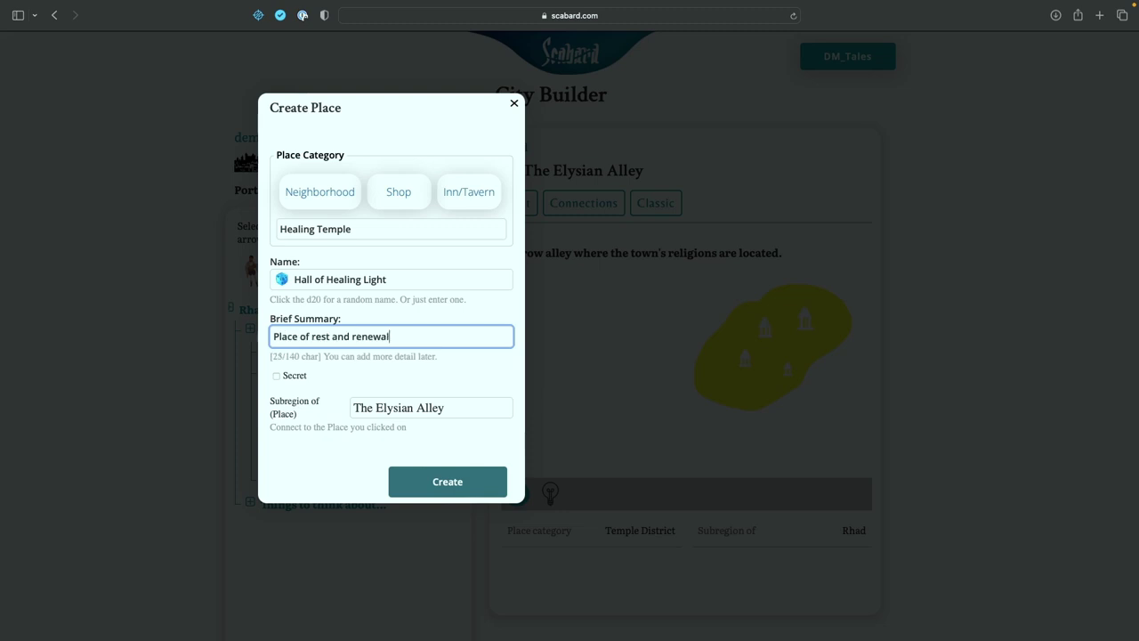
{"action": "type", "text": "."}
{"action": "left_click", "coordinate": [459, 484]}
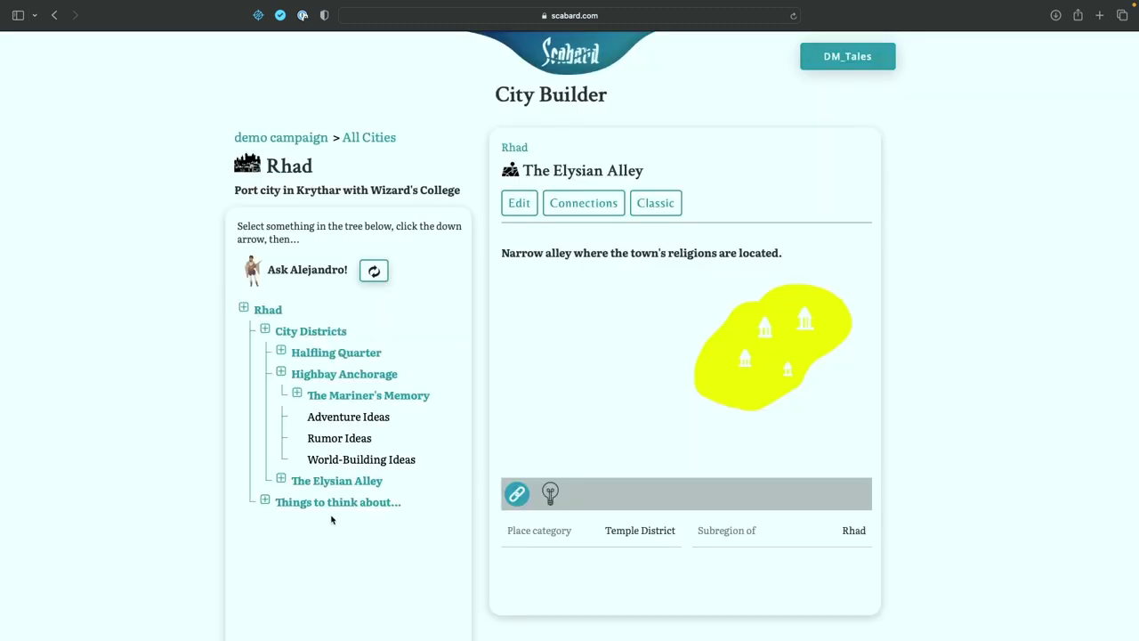
Step: Expand The Elysian Alley and review Hall of Healing Light and the other places, ending on Halfling Quarter
{"action": "left_click", "coordinate": [287, 481]}
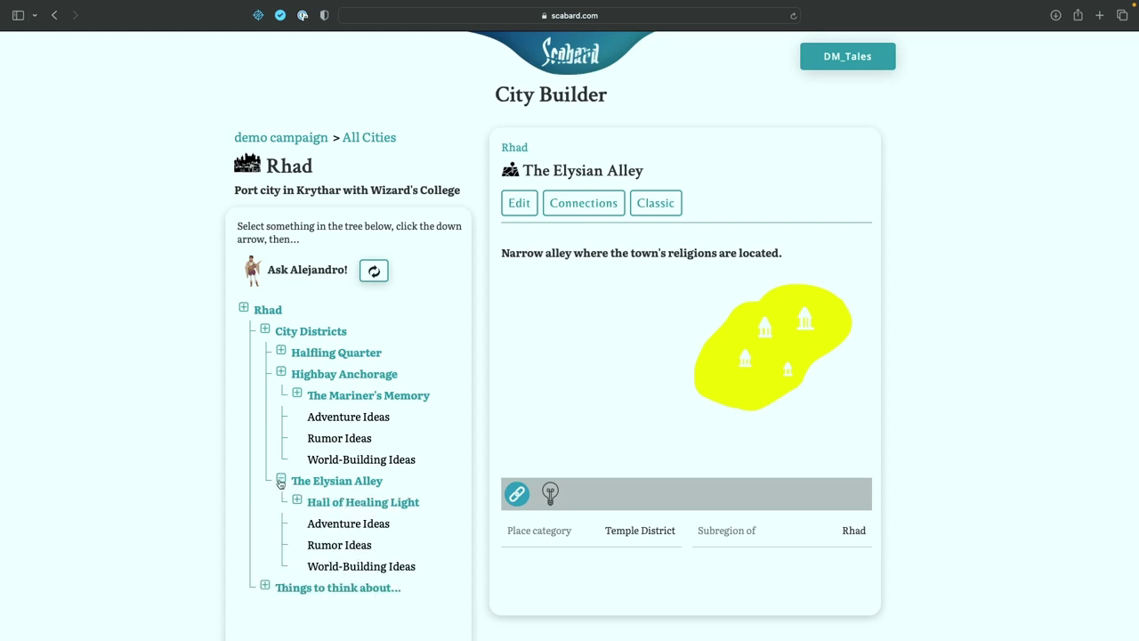
{"action": "left_click", "coordinate": [360, 504]}
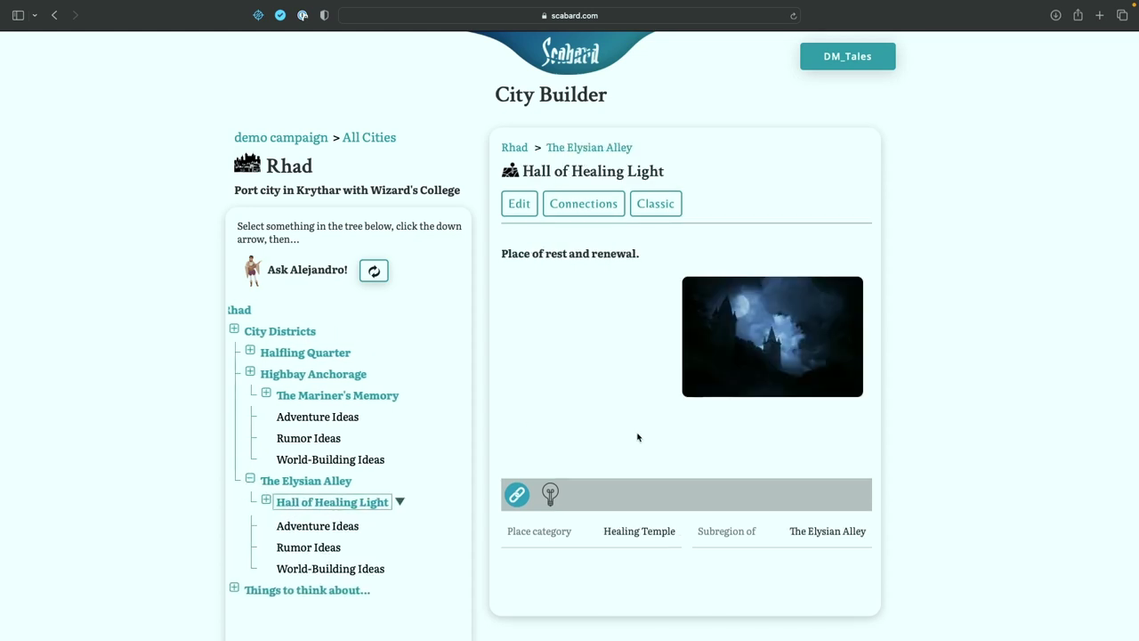
{"action": "left_click", "coordinate": [252, 352]}
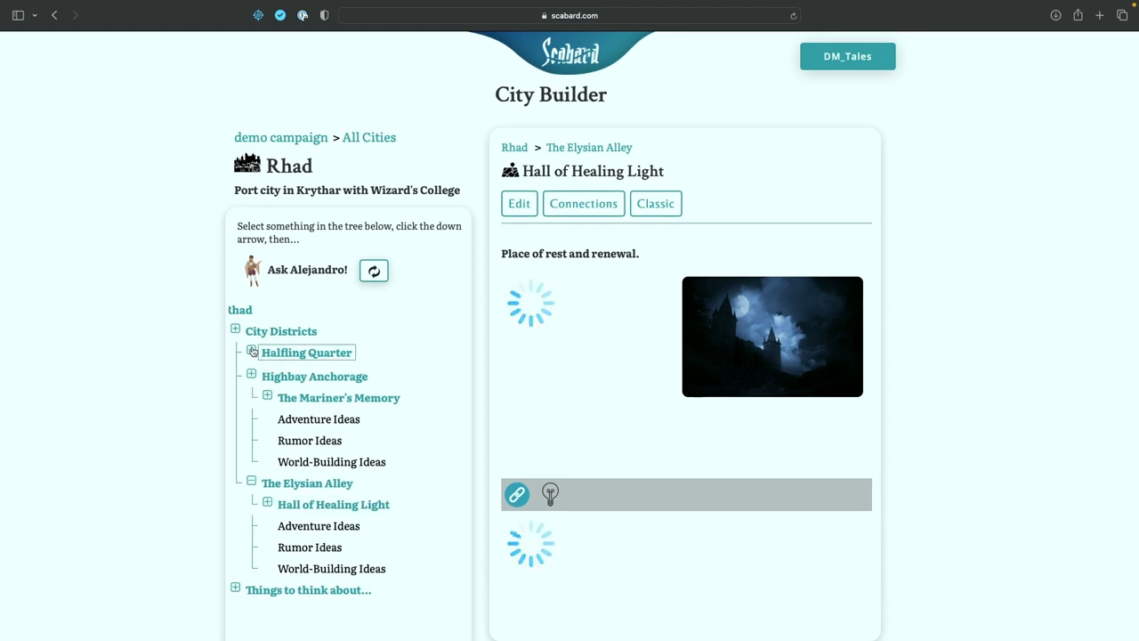
{"action": "left_click", "coordinate": [298, 374]}
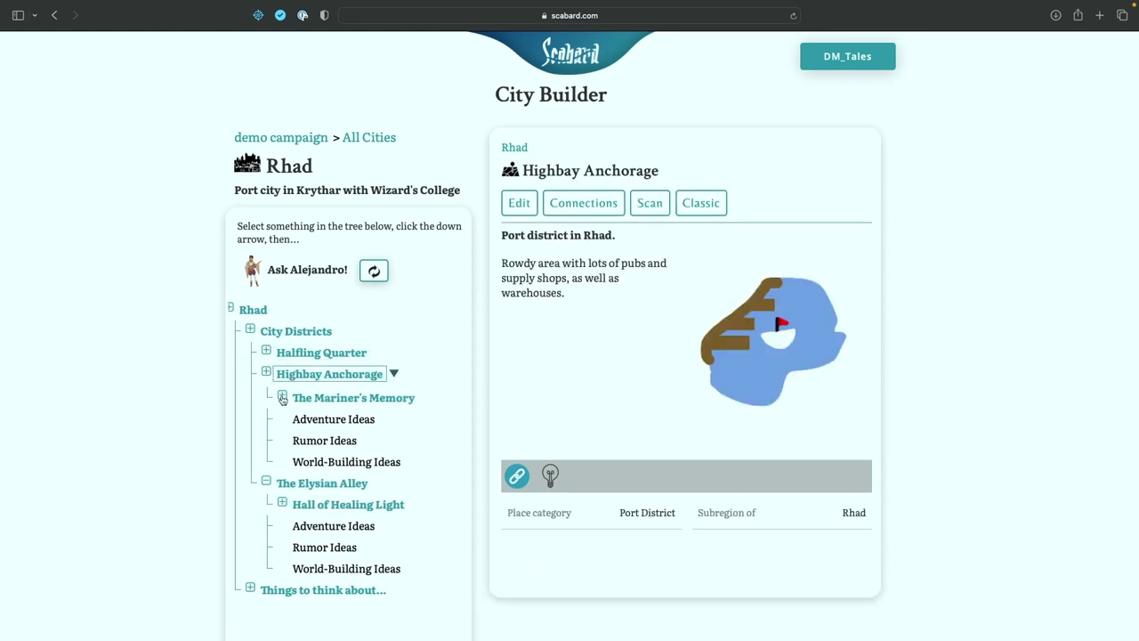
{"action": "left_click", "coordinate": [282, 398]}
{"action": "scroll", "coordinate": [294, 427], "scroll_direction": "down", "scroll_amount": 2}
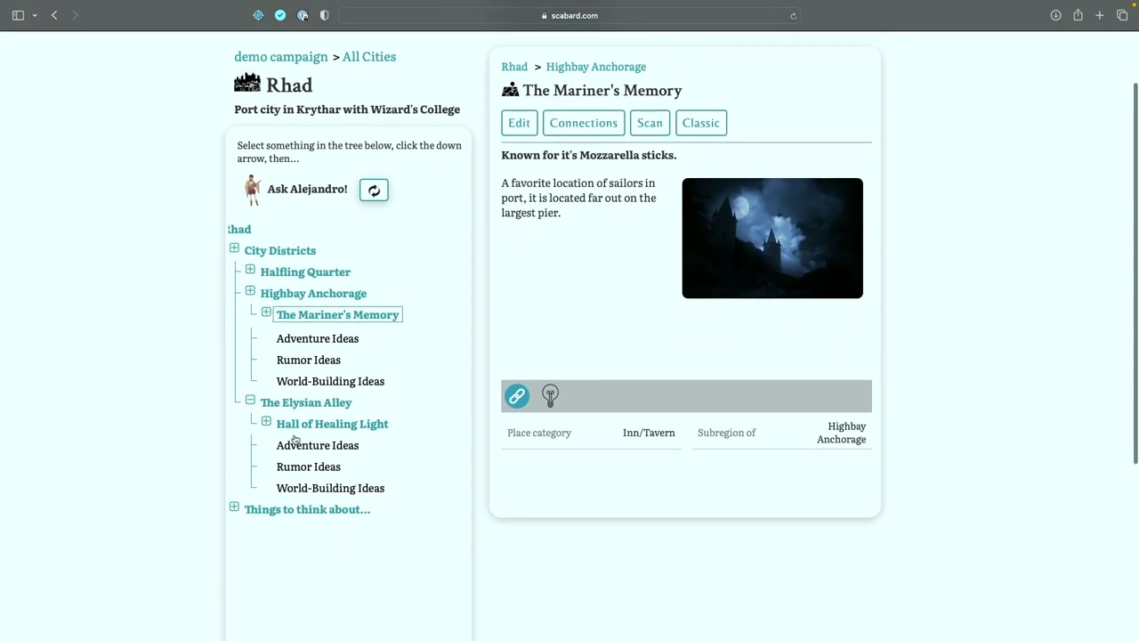
{"action": "left_click", "coordinate": [324, 424]}
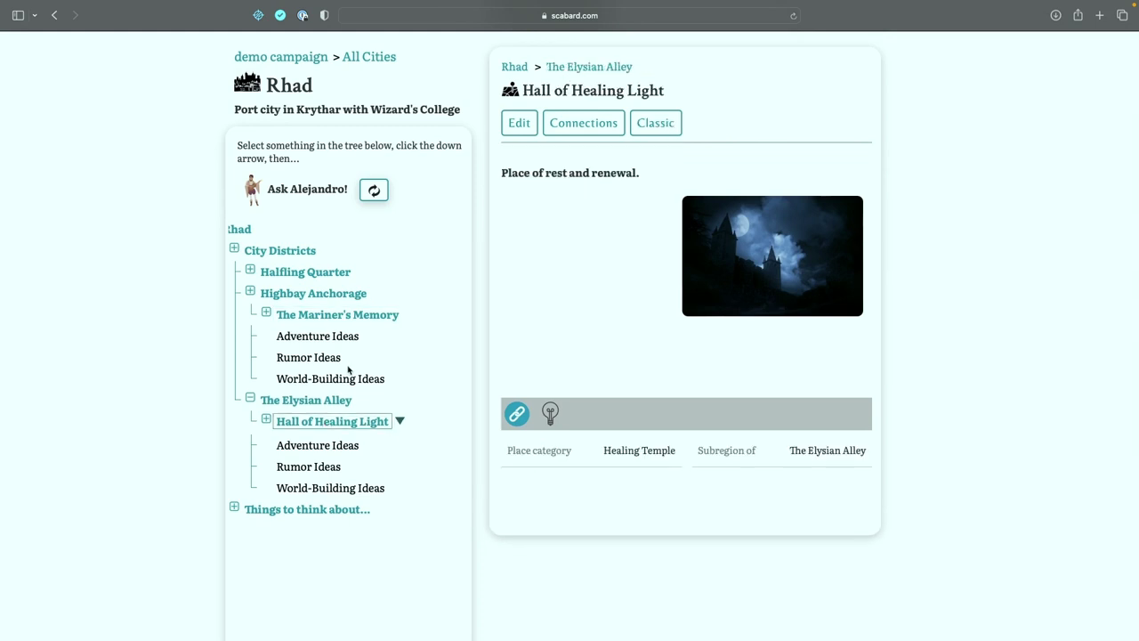
{"action": "left_click", "coordinate": [287, 251]}
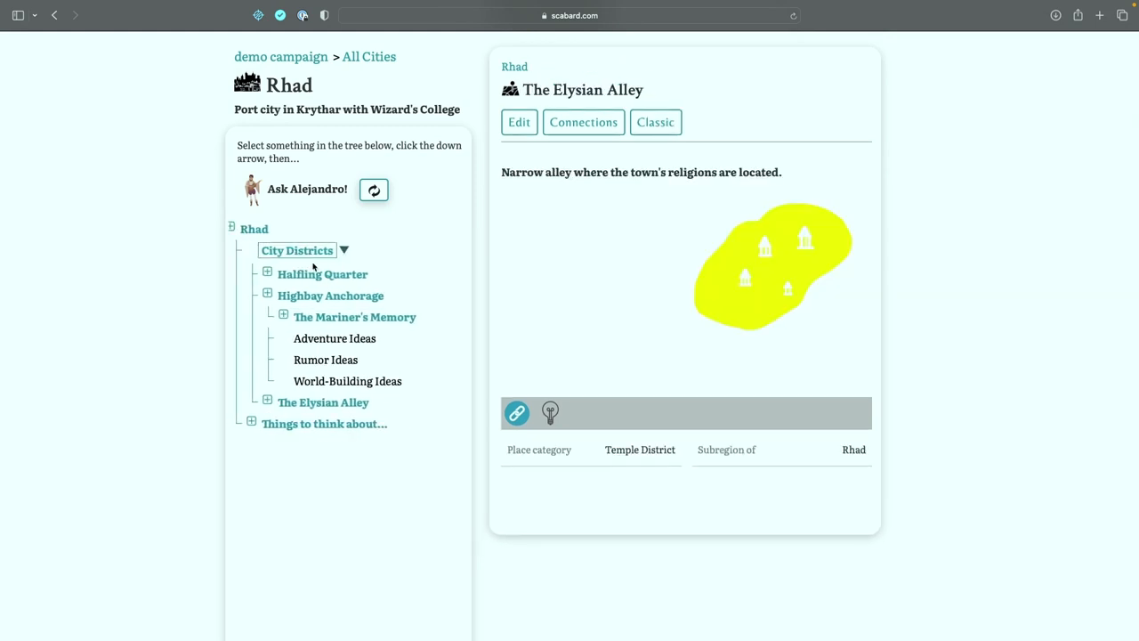
{"action": "left_click", "coordinate": [314, 273]}
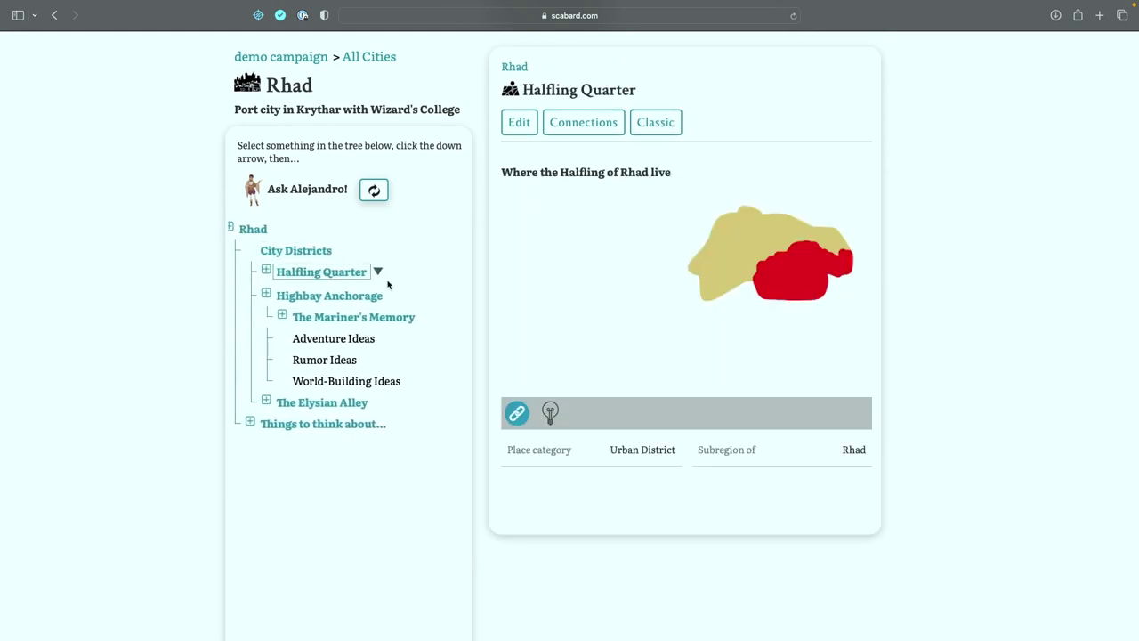